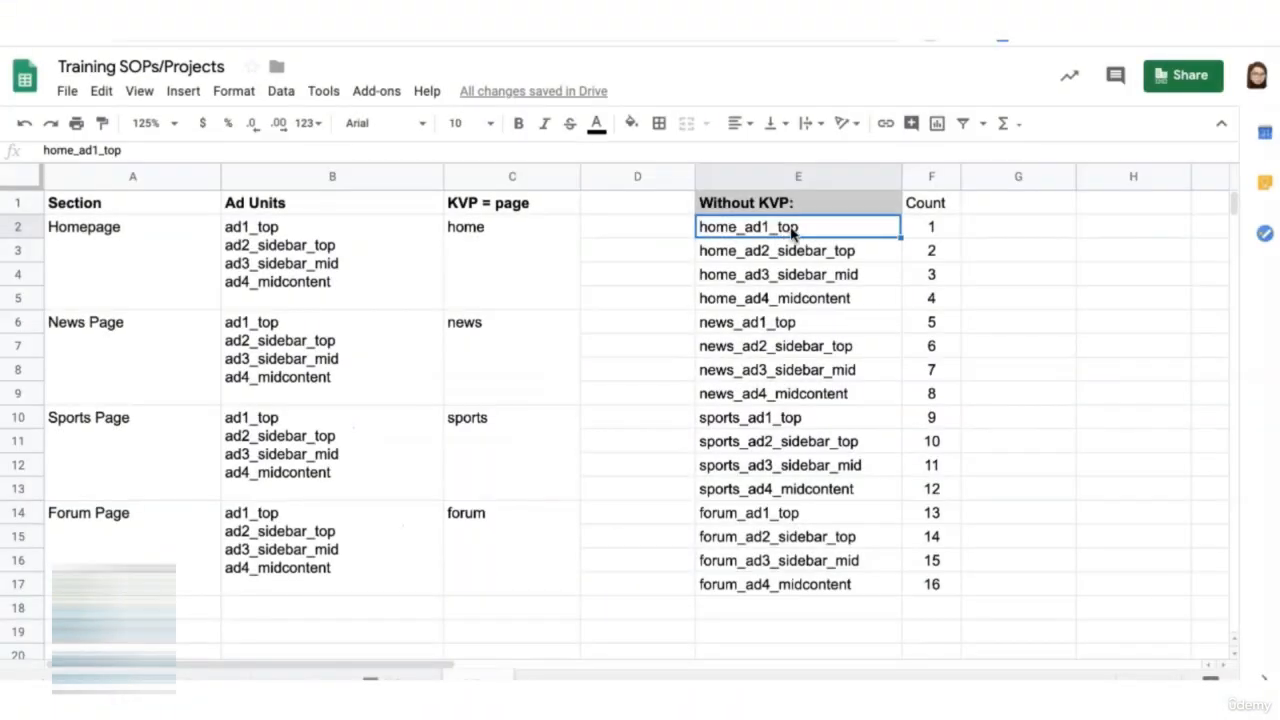
- Examine the Section, Ad Units and KVP columns and compare them with the ad unit list in the Without KVP column
drag(791, 237, 933, 588)
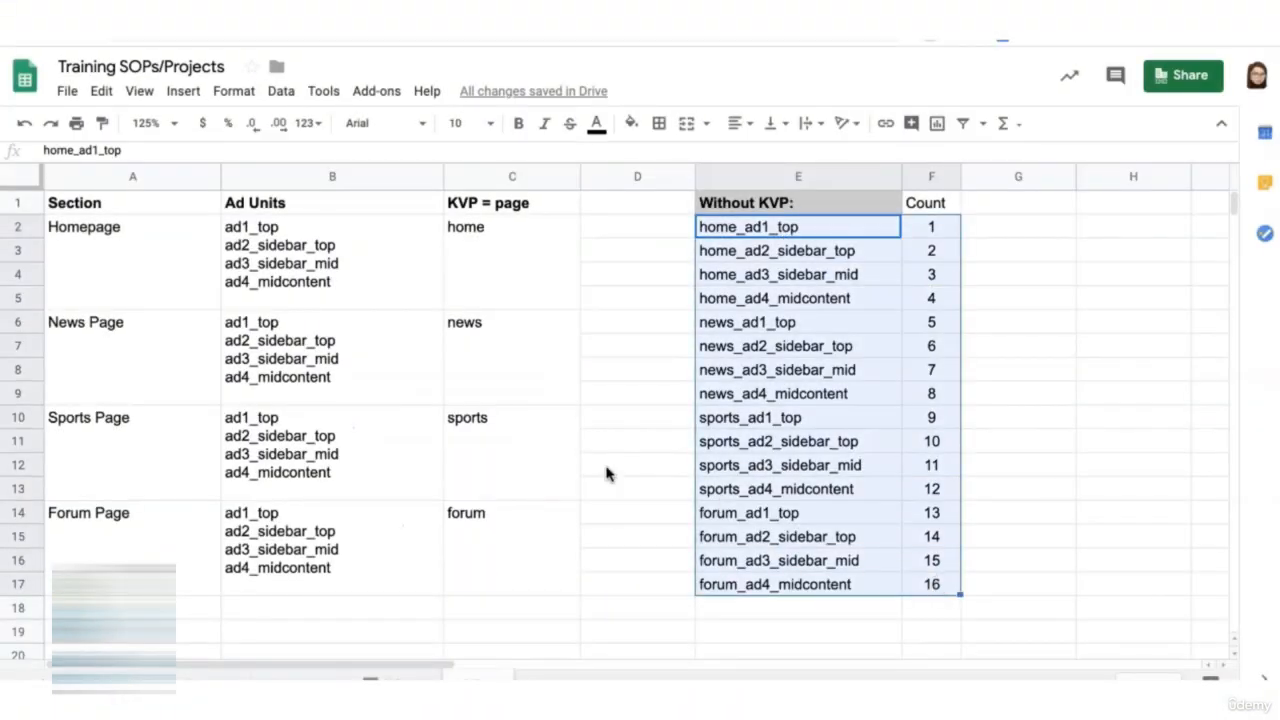
click(510, 250)
click(120, 210)
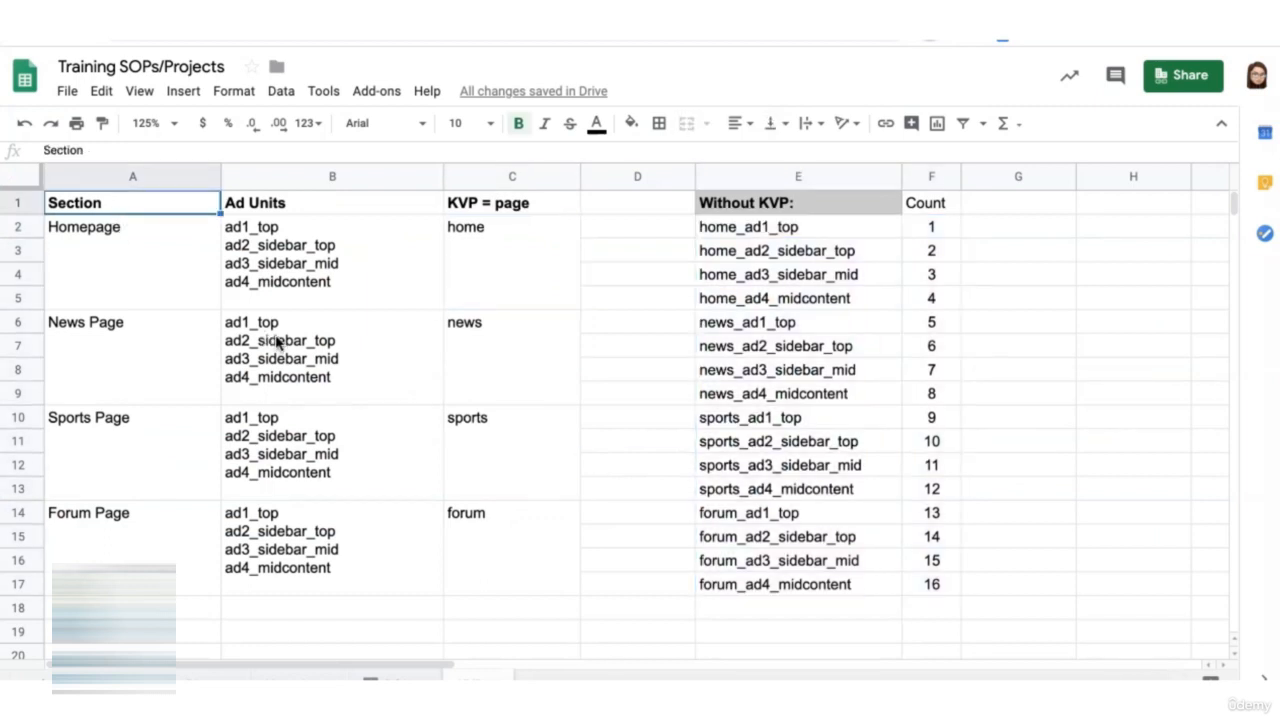
click(515, 208)
click(420, 296)
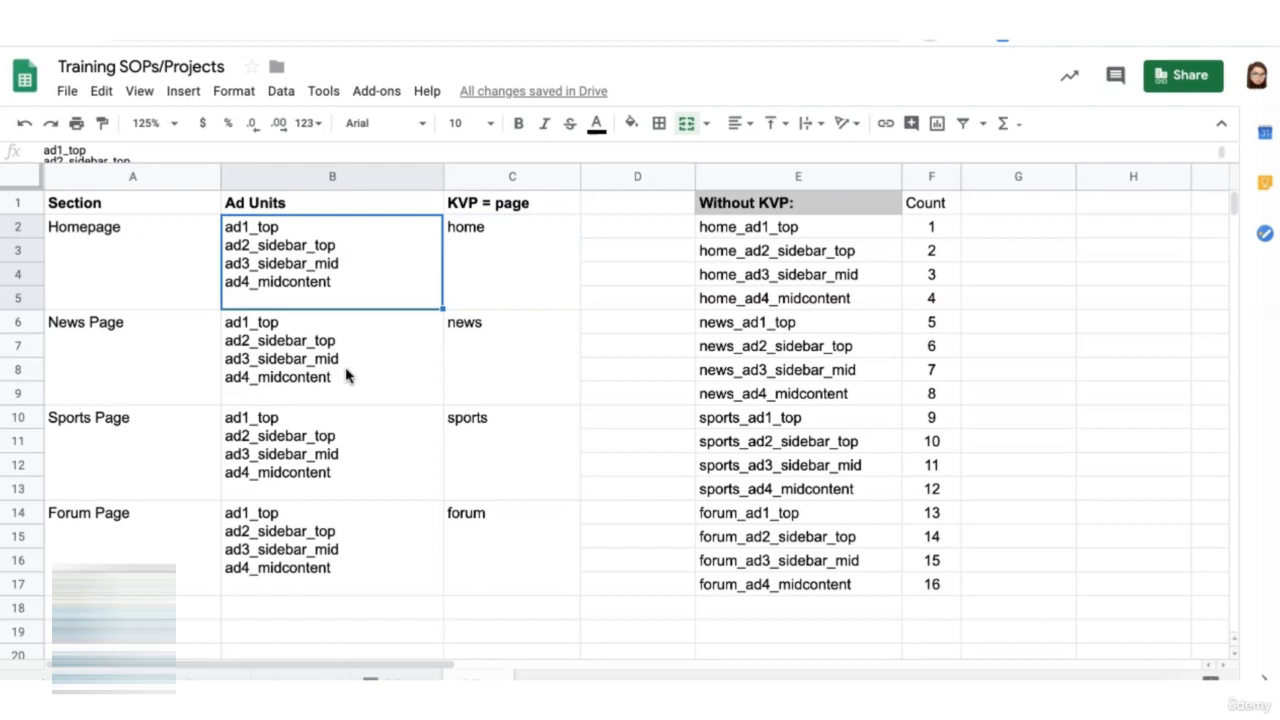
click(363, 392)
click(366, 472)
click(345, 560)
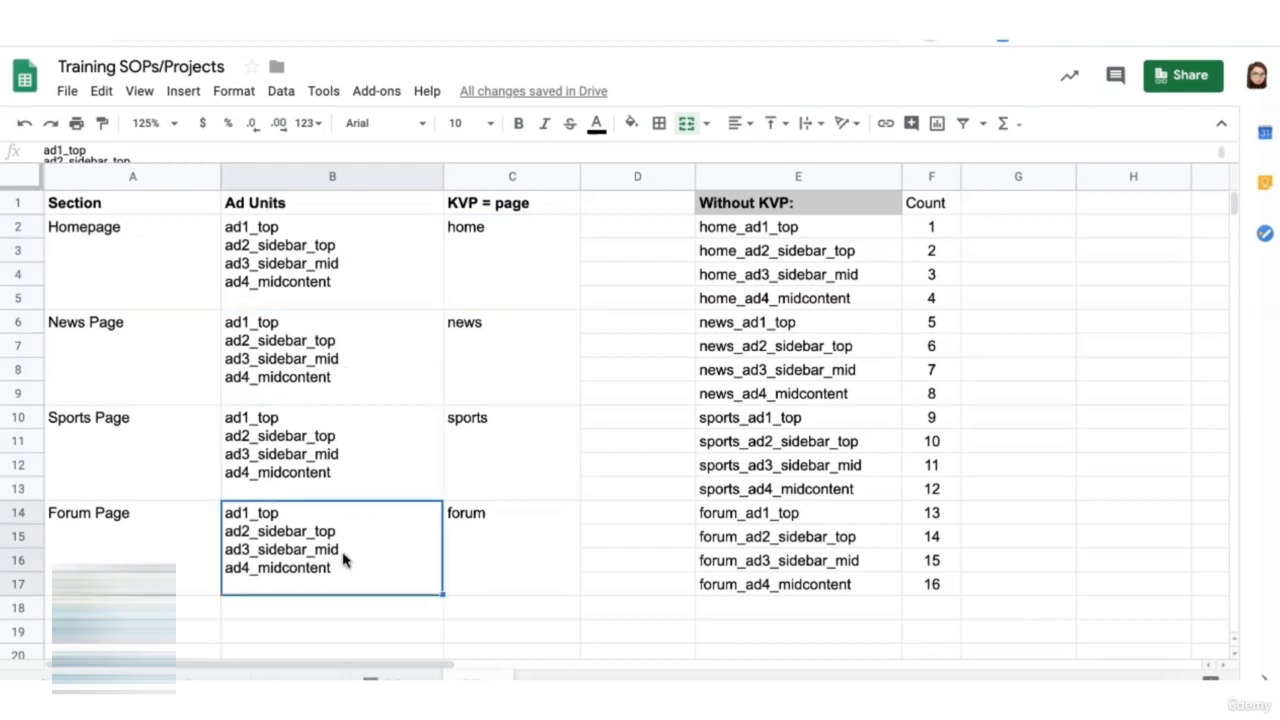
click(131, 257)
click(128, 365)
click(126, 480)
click(125, 536)
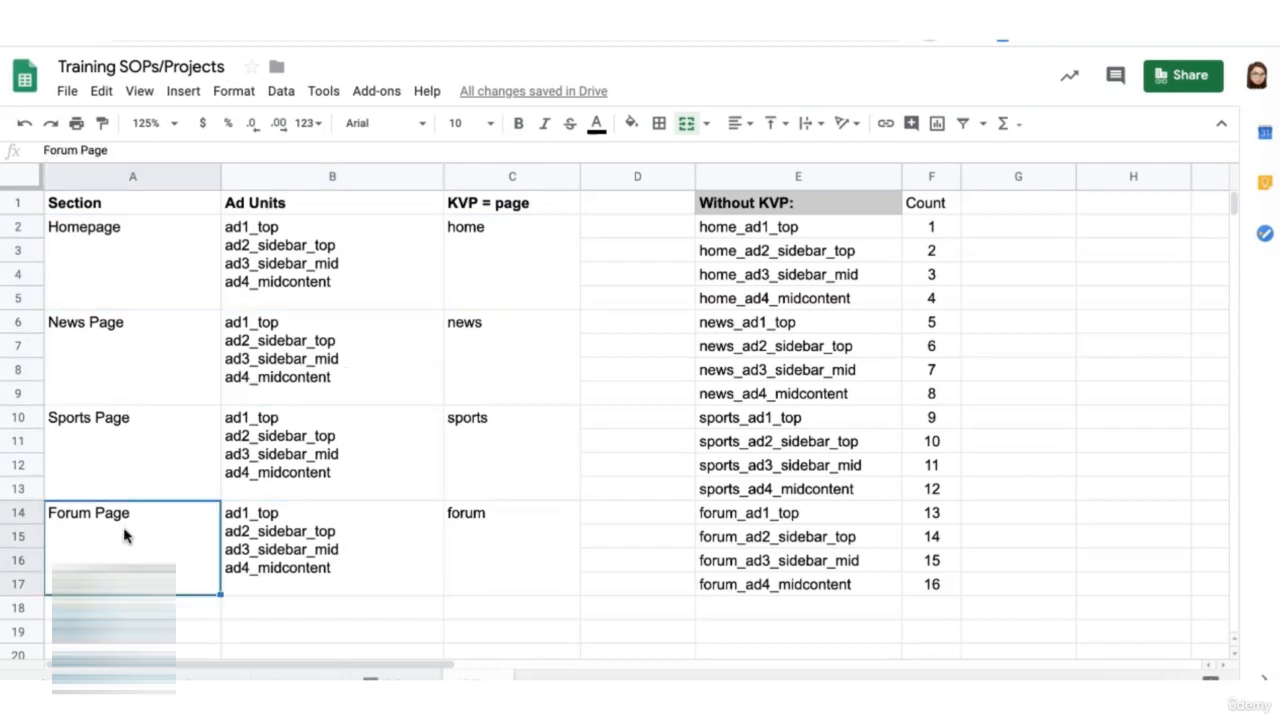
drag(790, 228, 800, 310)
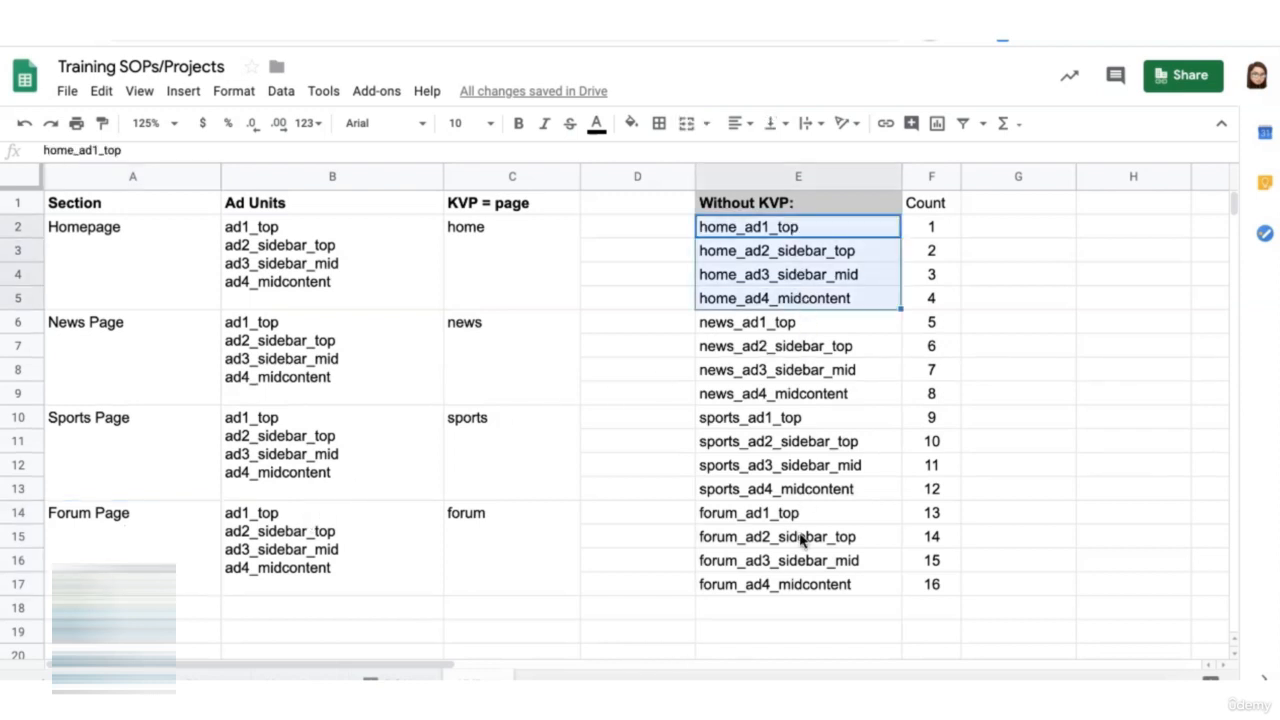
- Clear the duplicate ad unit lists for the News, Sports and Forum pages, keeping the Homepage list
click(376, 272)
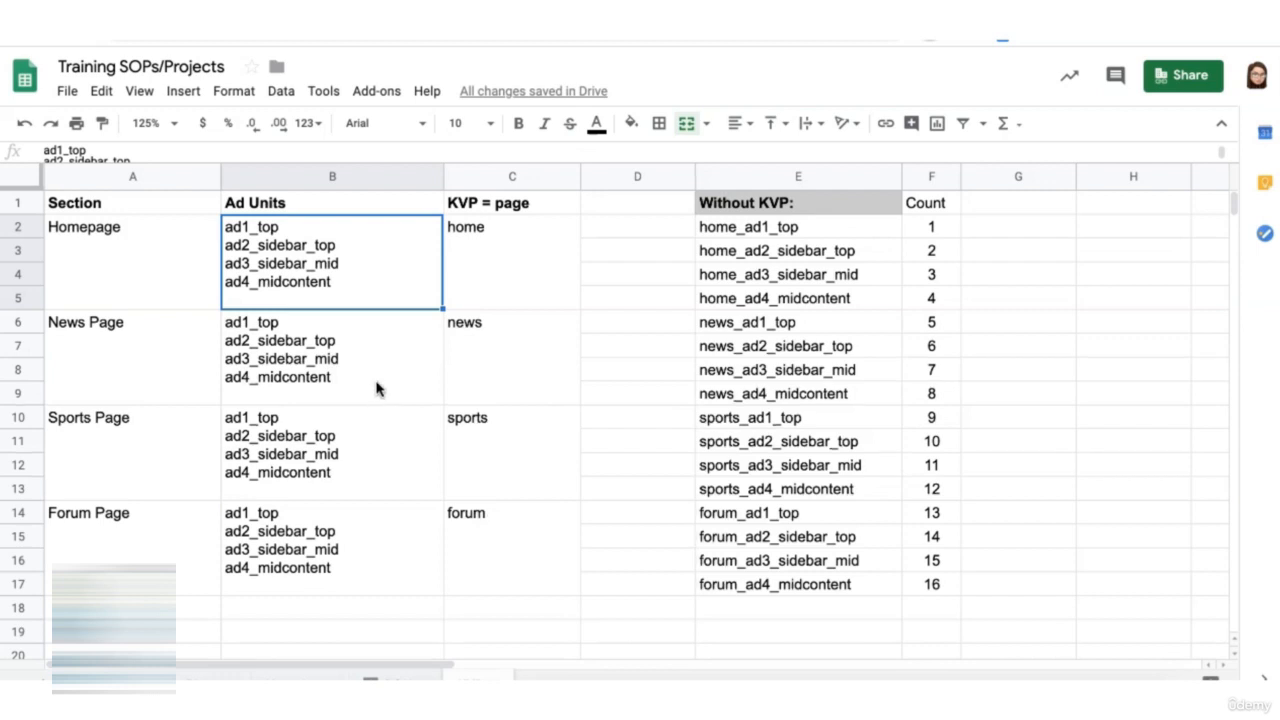
drag(374, 358, 376, 535)
key(Delete)
- Merge the Ad Units cells B2:B17 into one cell and center its contents horizontally and vertically
drag(366, 265, 343, 557)
click(688, 126)
click(741, 125)
click(767, 153)
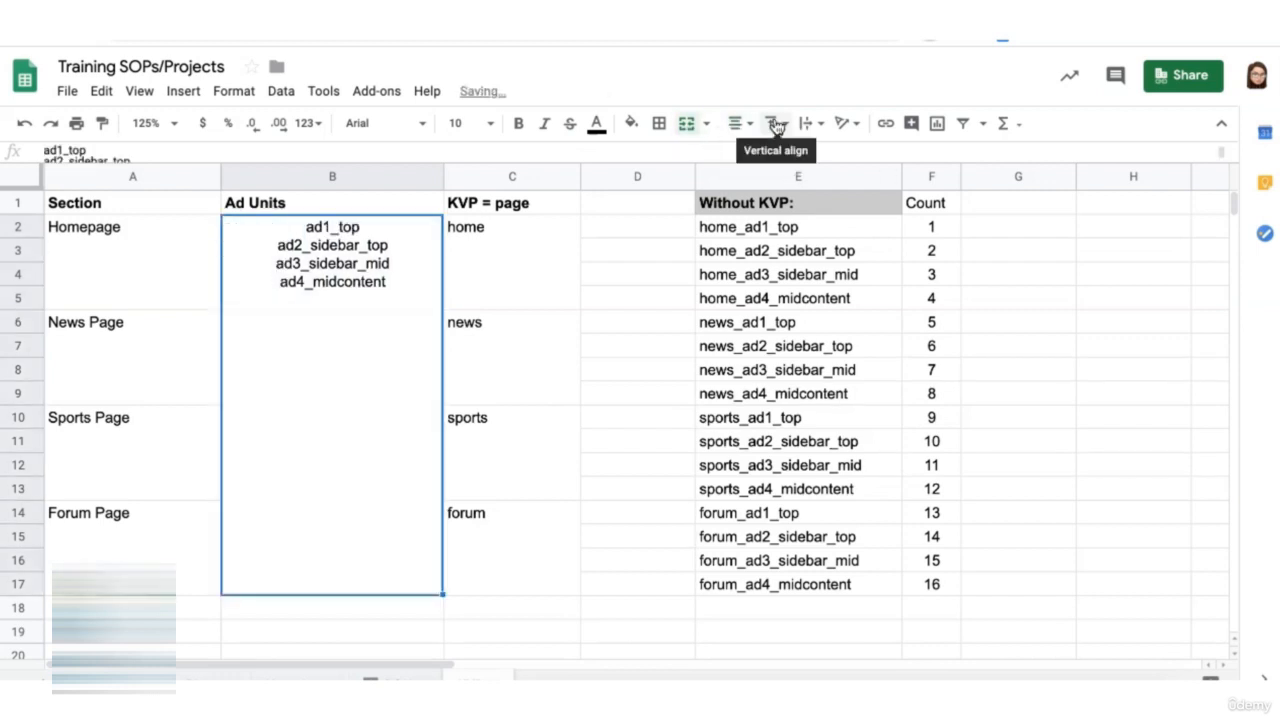
click(775, 127)
click(802, 153)
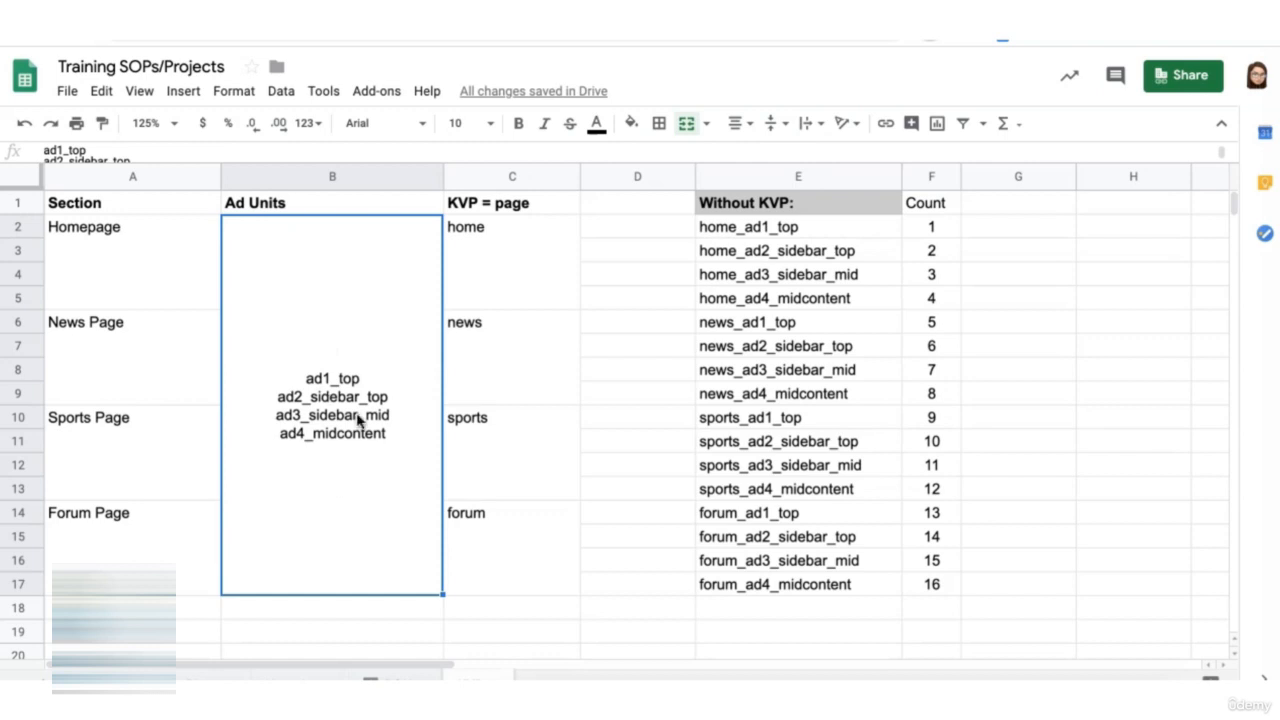
- Examine how the shared ad units combine with each section's page value, compared with the list in the Without KVP column
click(167, 279)
click(160, 380)
click(154, 474)
click(152, 549)
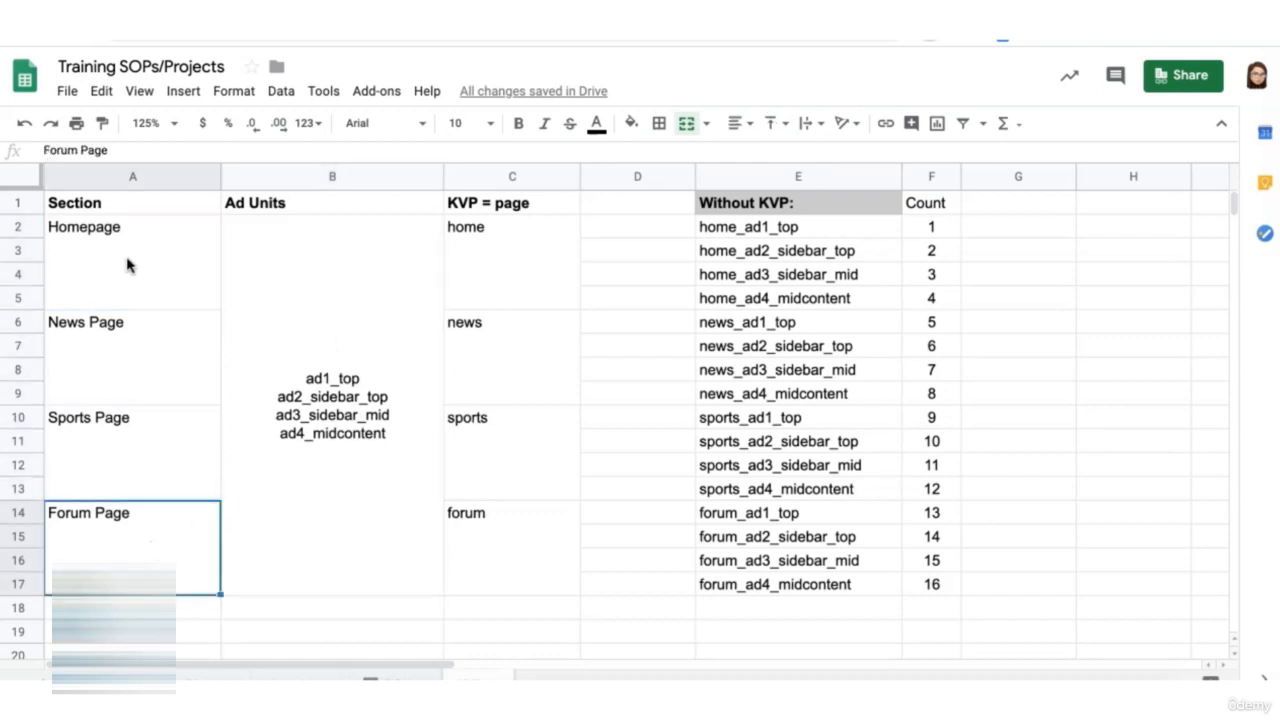
click(148, 278)
click(520, 270)
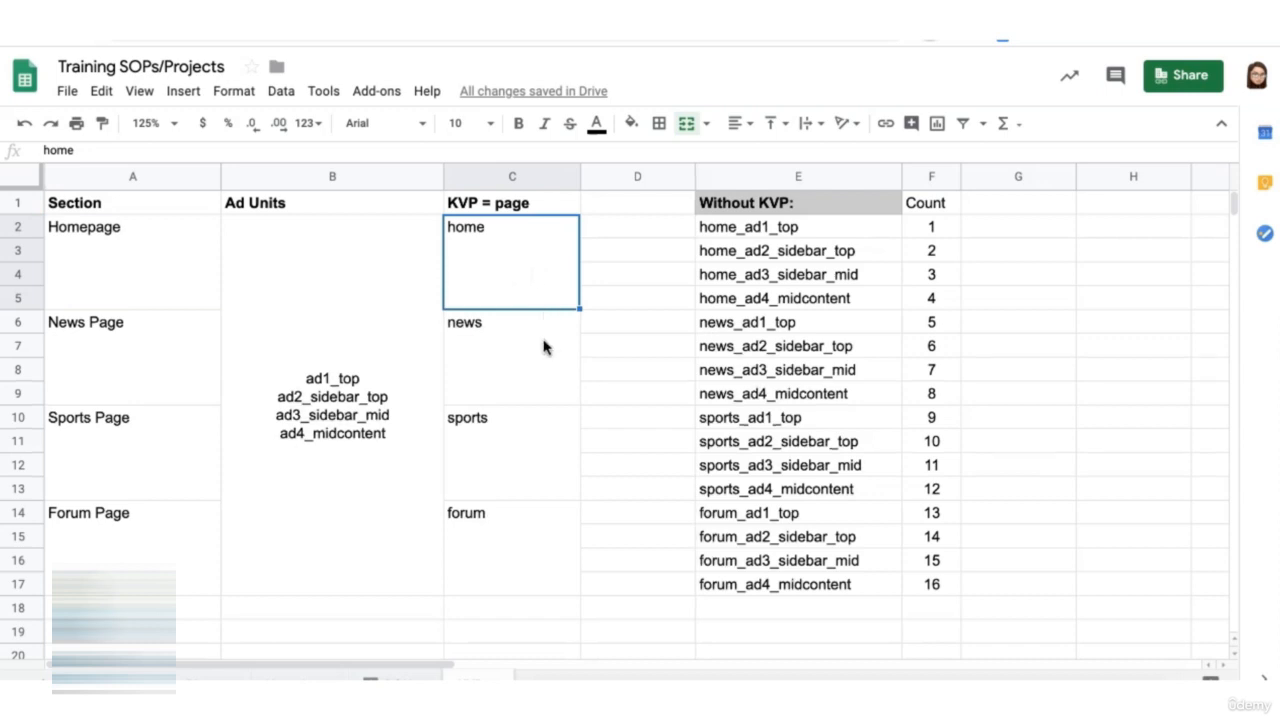
click(510, 525)
click(510, 203)
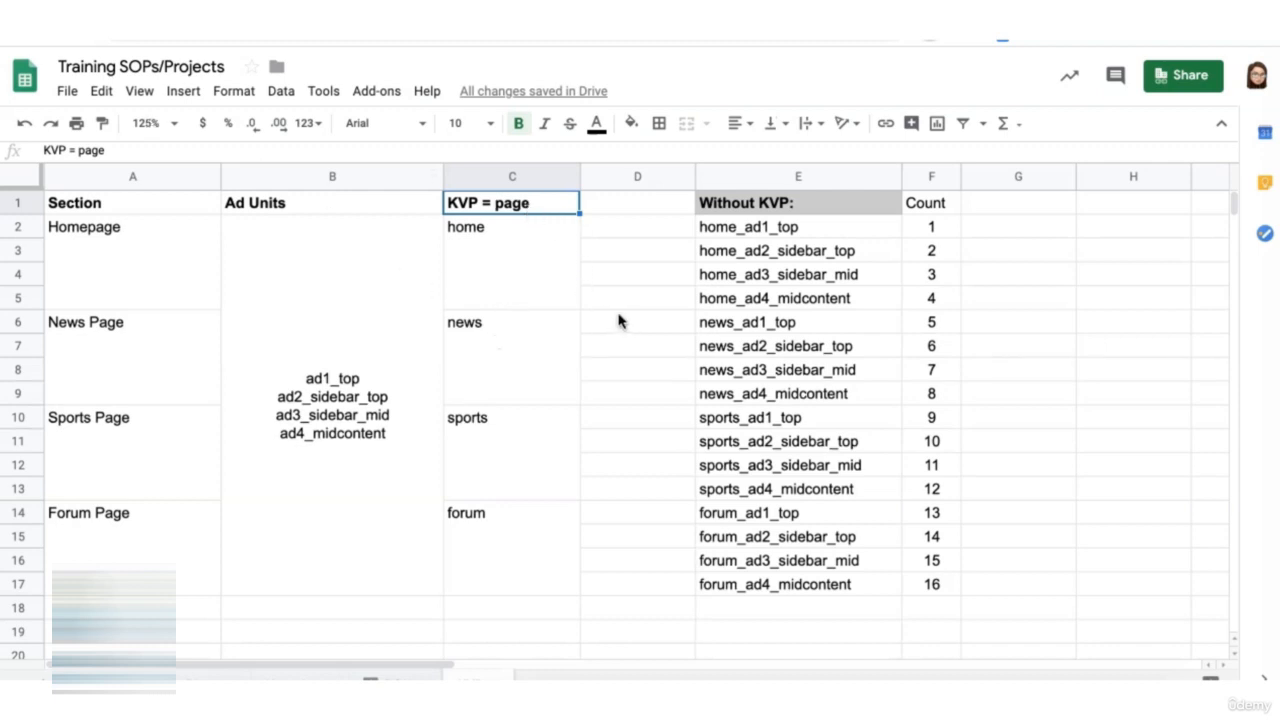
click(530, 268)
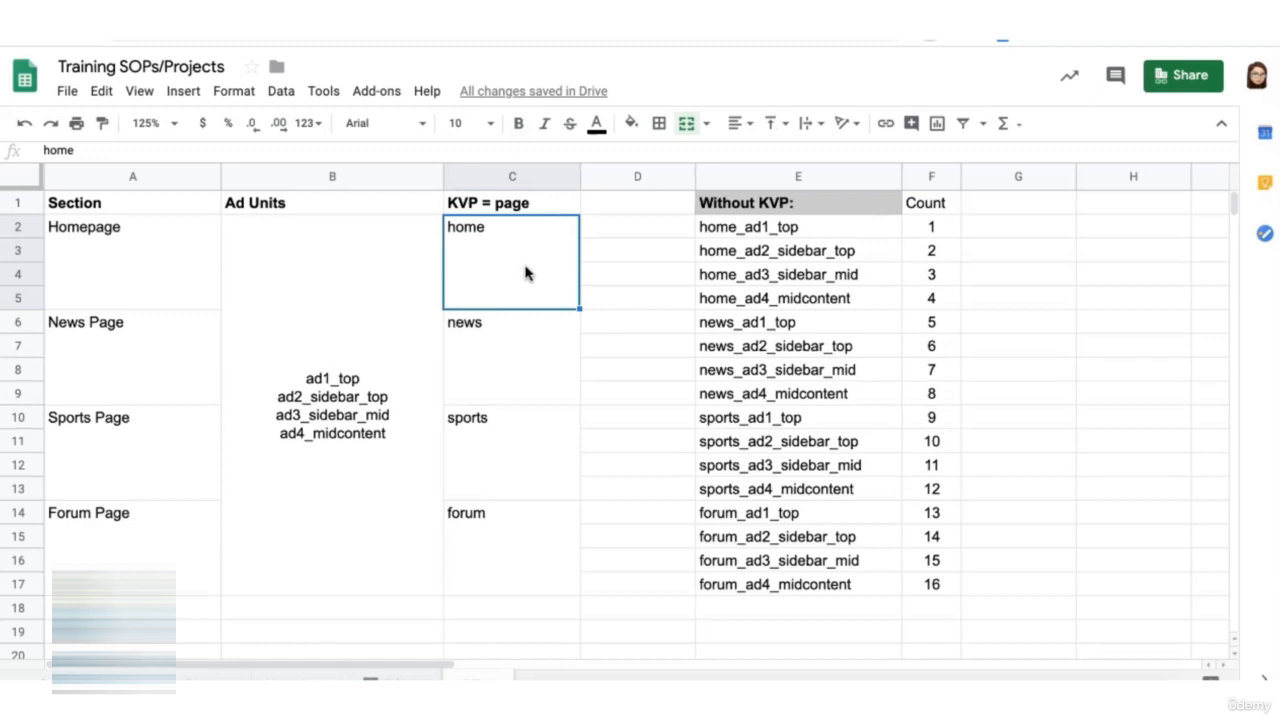
click(405, 346)
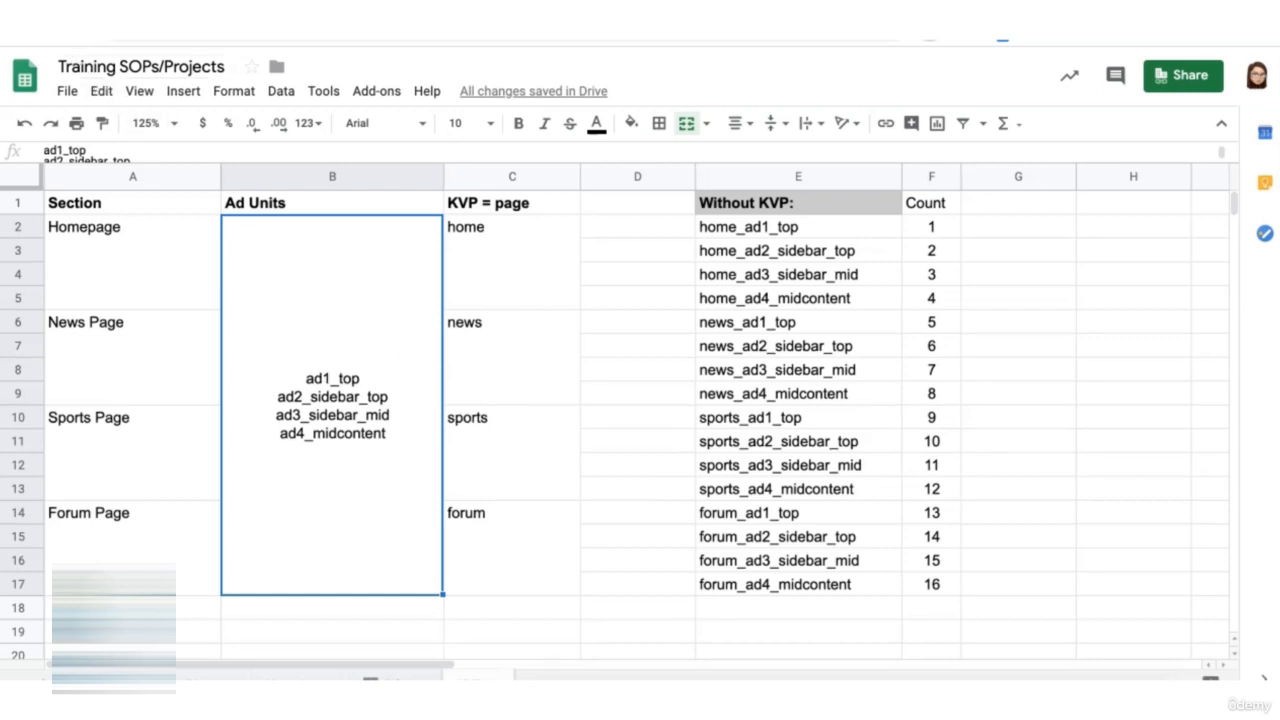
mouse_move(750, 226)
mouse_down()
mouse_move(937, 614)
mouse_move(934, 586)
mouse_move(957, 586)
mouse_up()
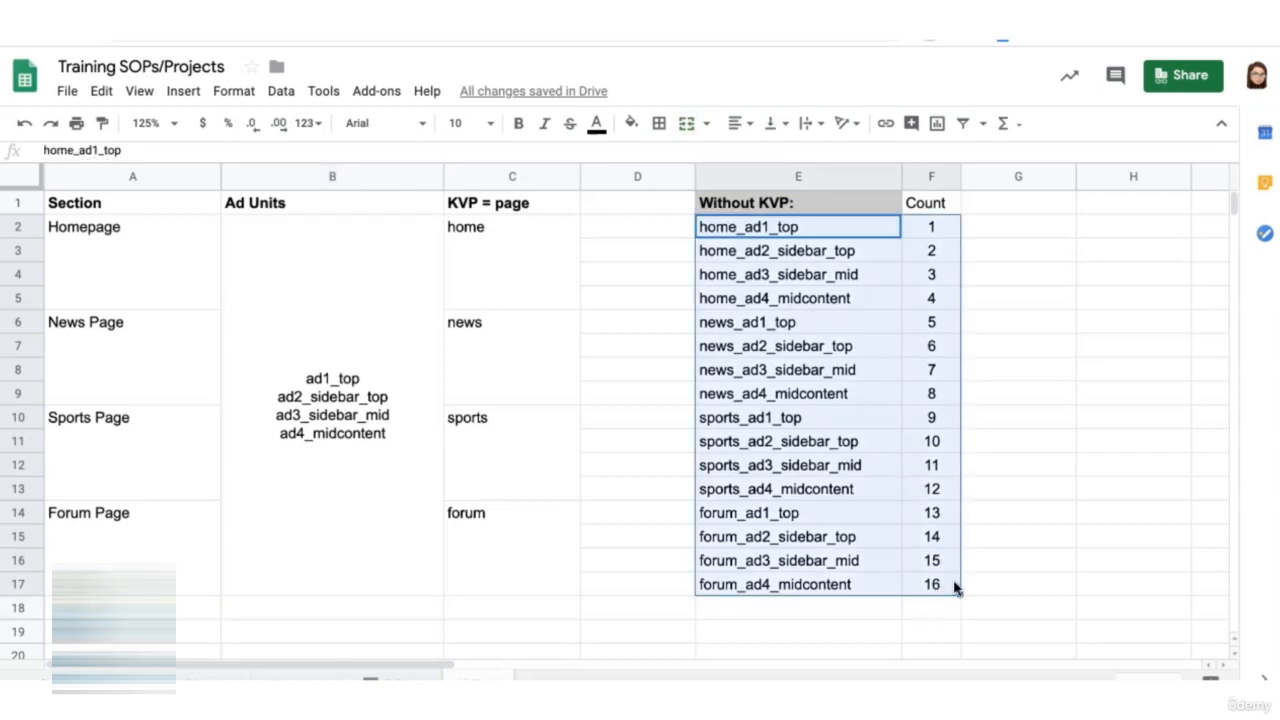
click(362, 483)
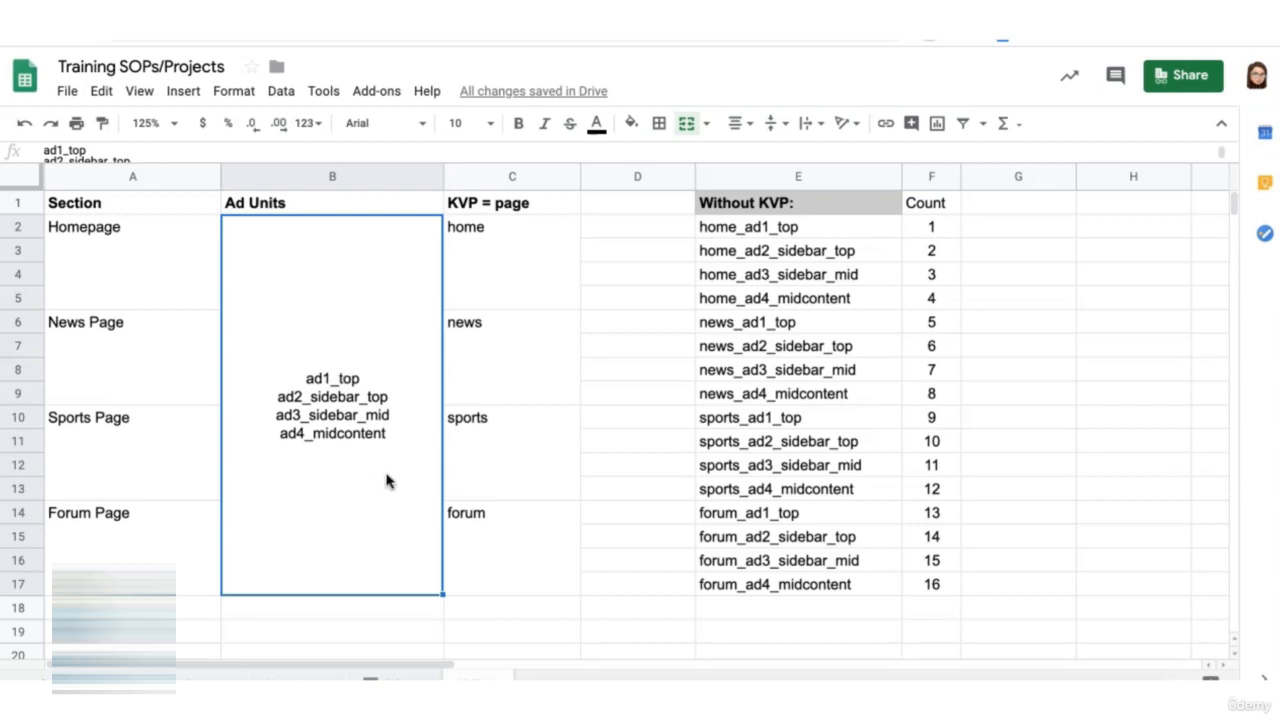
- Switch to Google Ad Manager and start a new key-value with both name and display name set to page
click(110, 14)
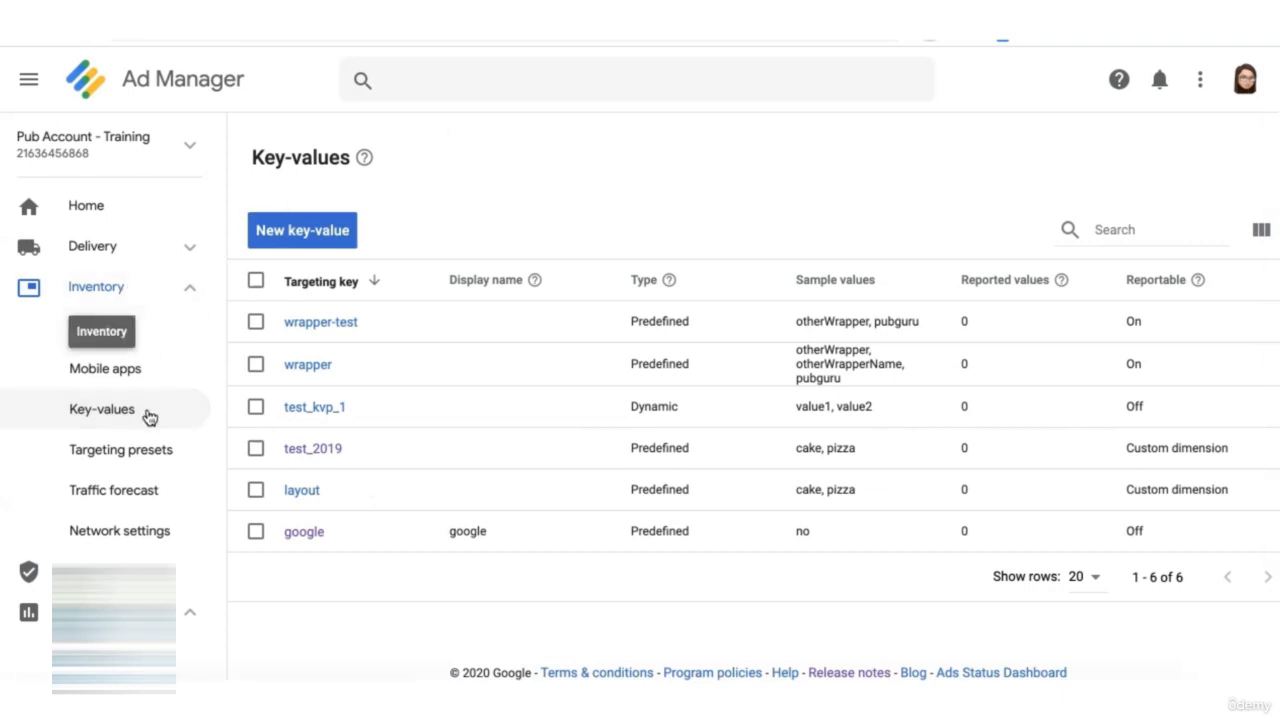
click(303, 230)
click(513, 166)
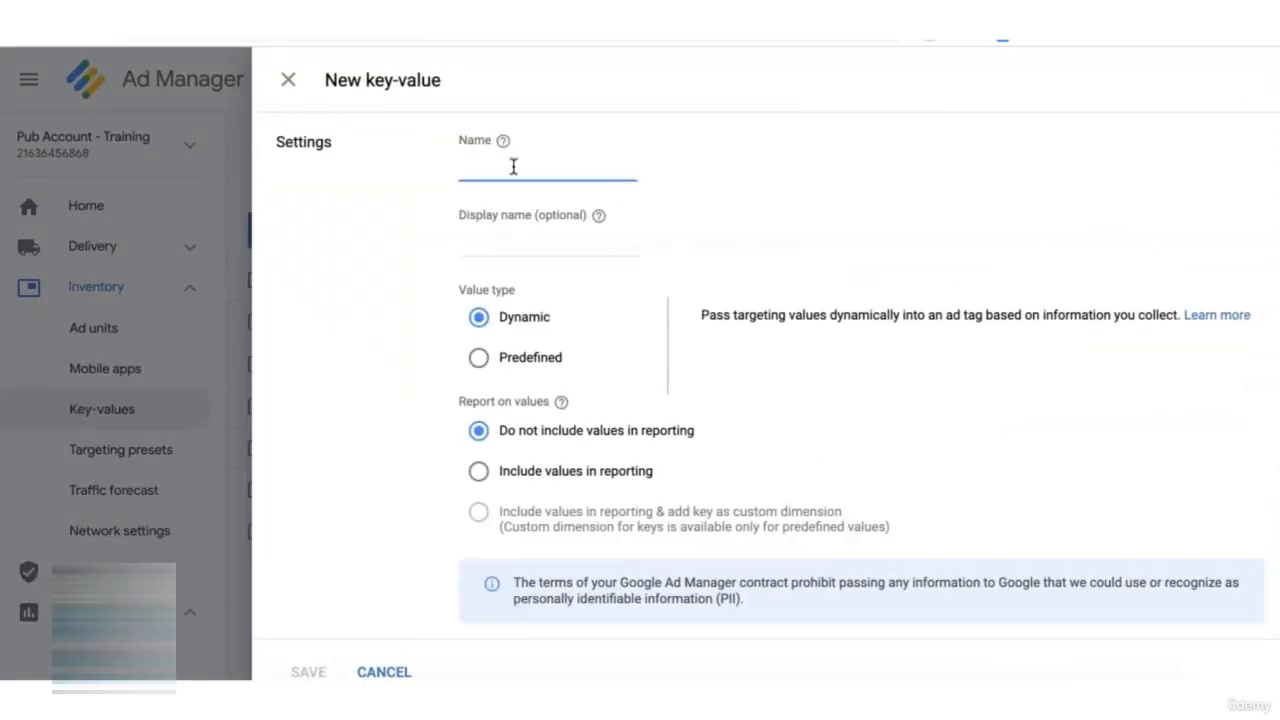
text(page)
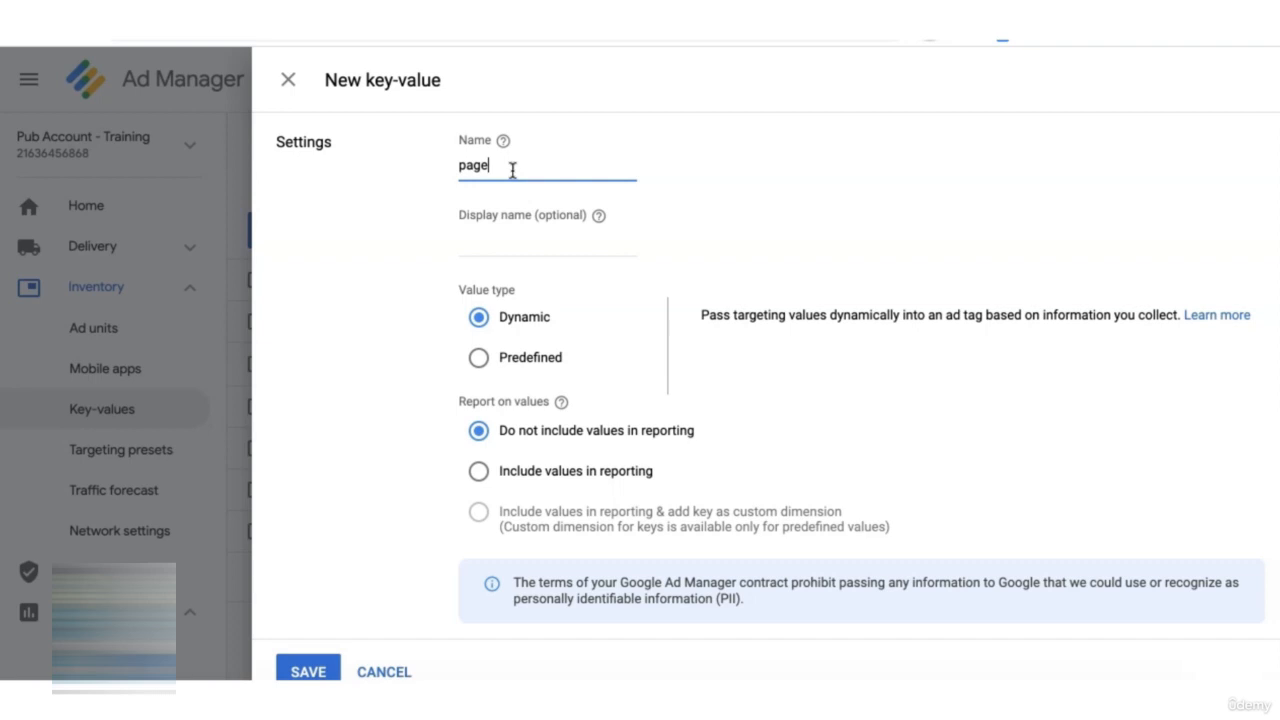
drag(514, 166, 429, 171)
key(ctrl+c)
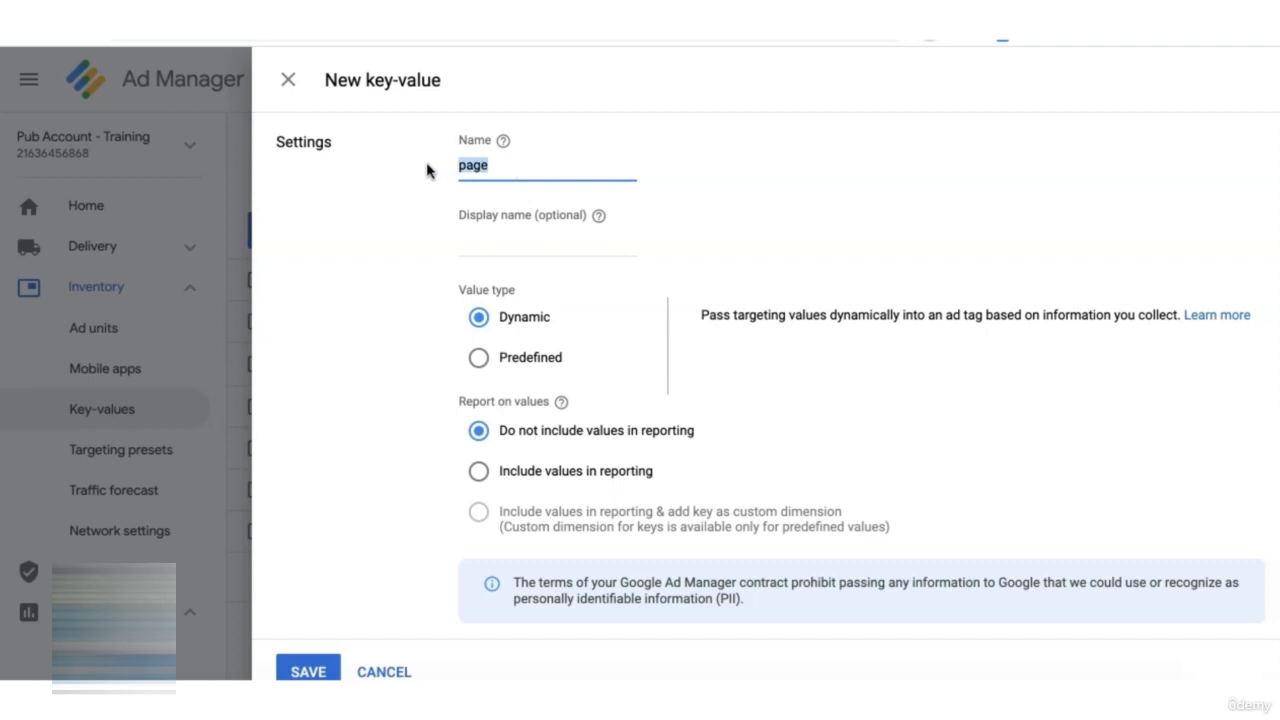
click(517, 237)
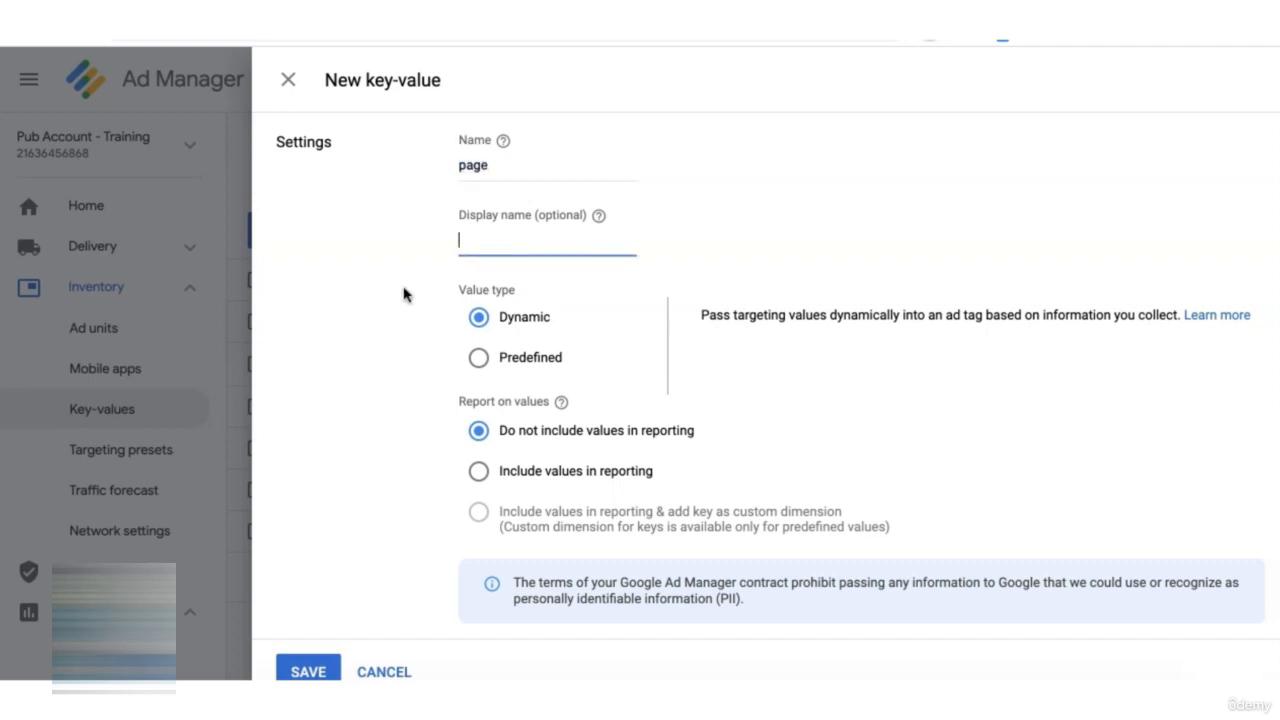
key(ctrl+v)
- Set the new key's value type to Predefined and its reporting option to Include values in reporting
click(479, 359)
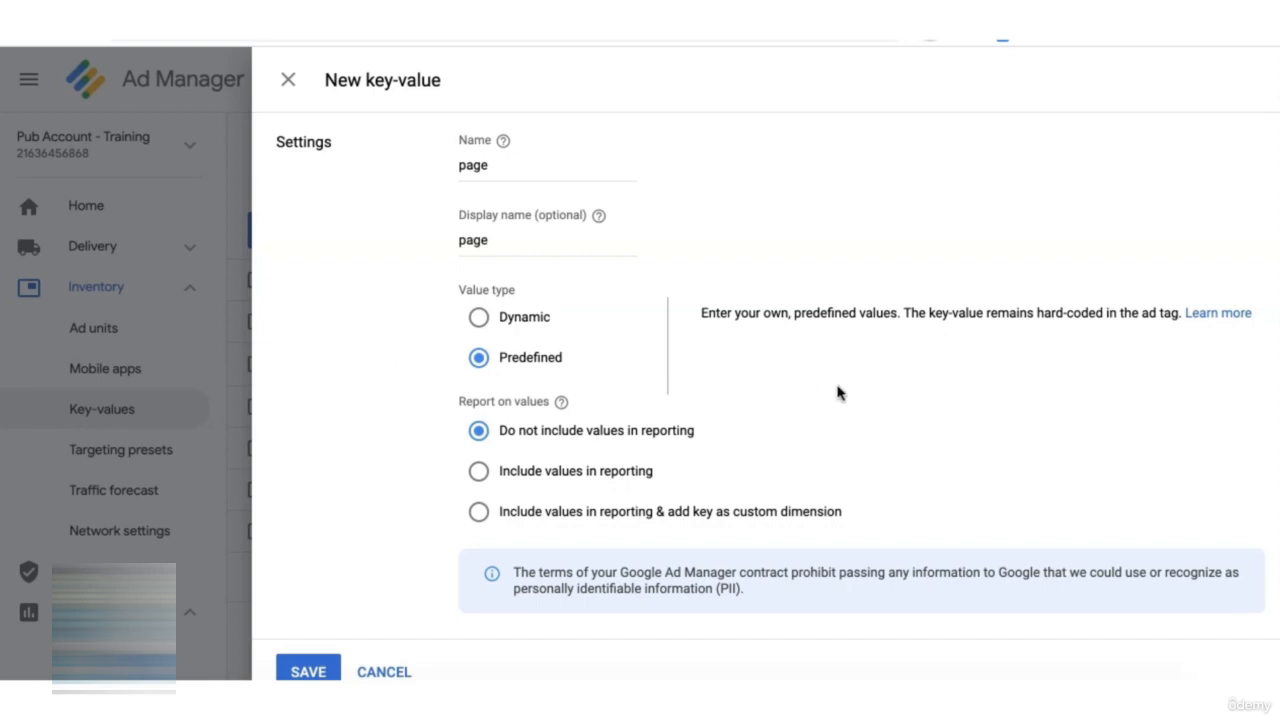
click(478, 318)
click(481, 472)
click(480, 514)
- Save home, news, sports and forum as targeting values of the page key and check its list of values
scroll(400, 508, down, 3)
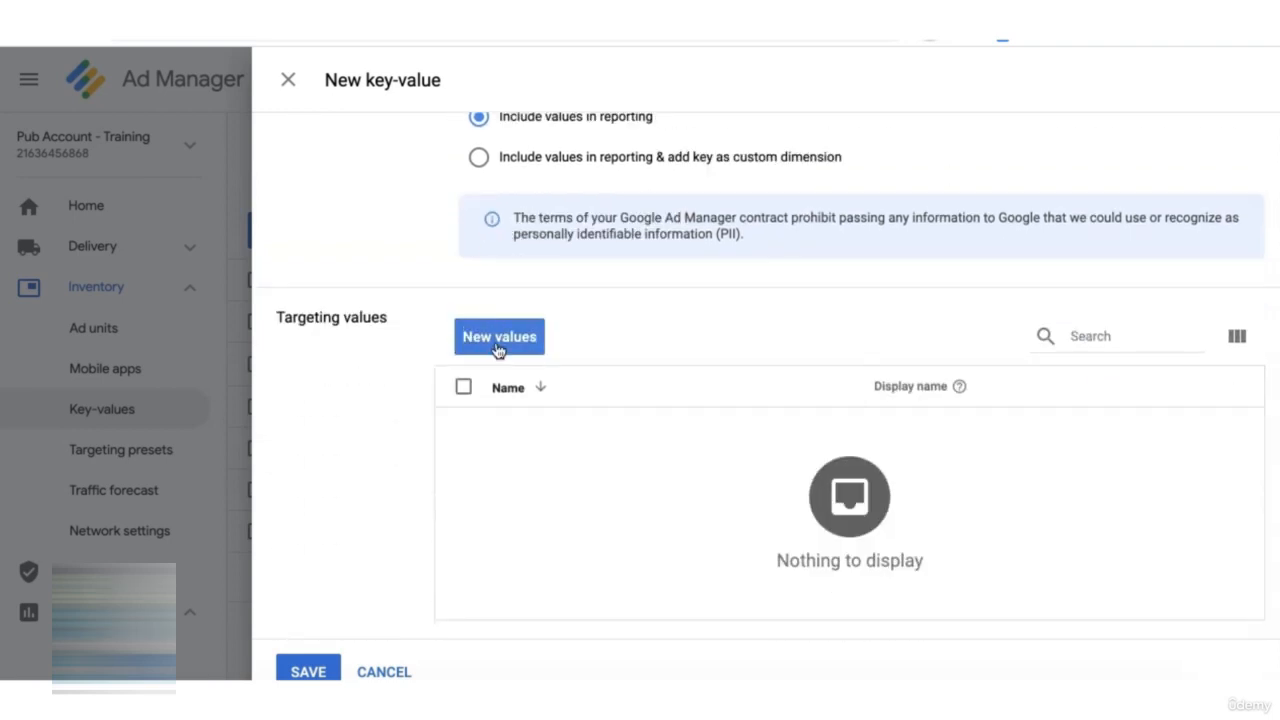
click(498, 338)
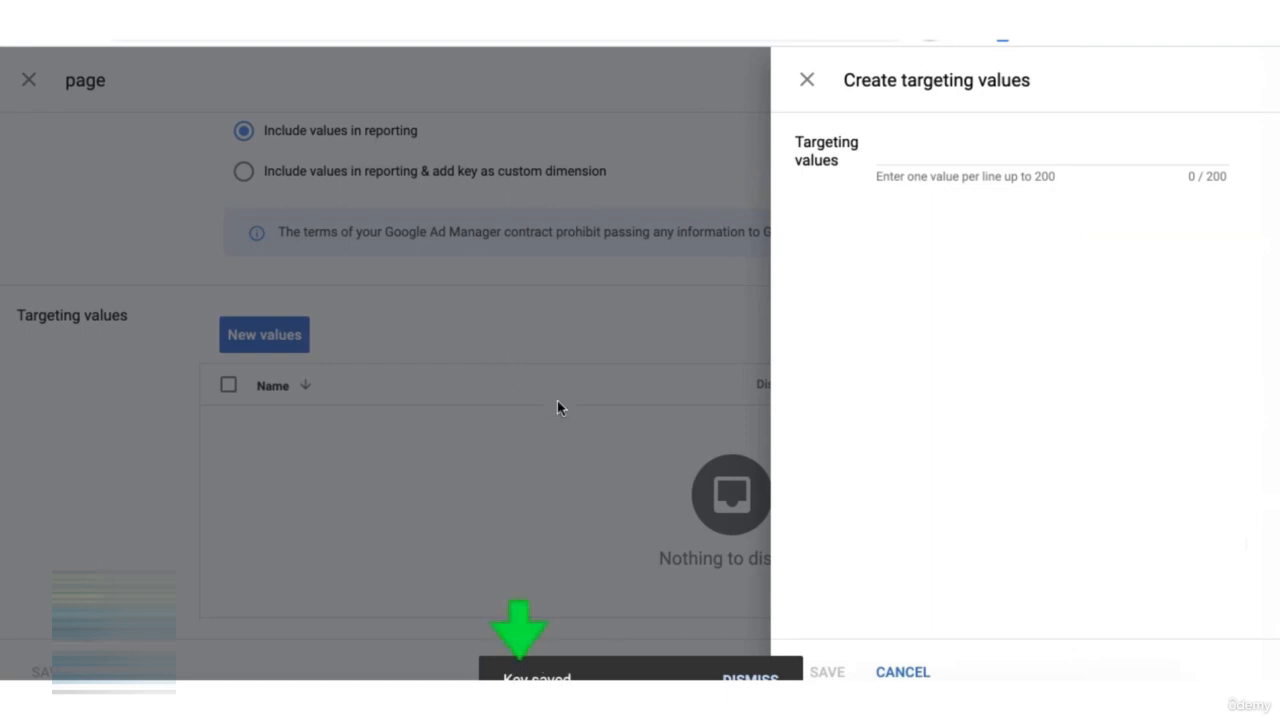
click(934, 149)
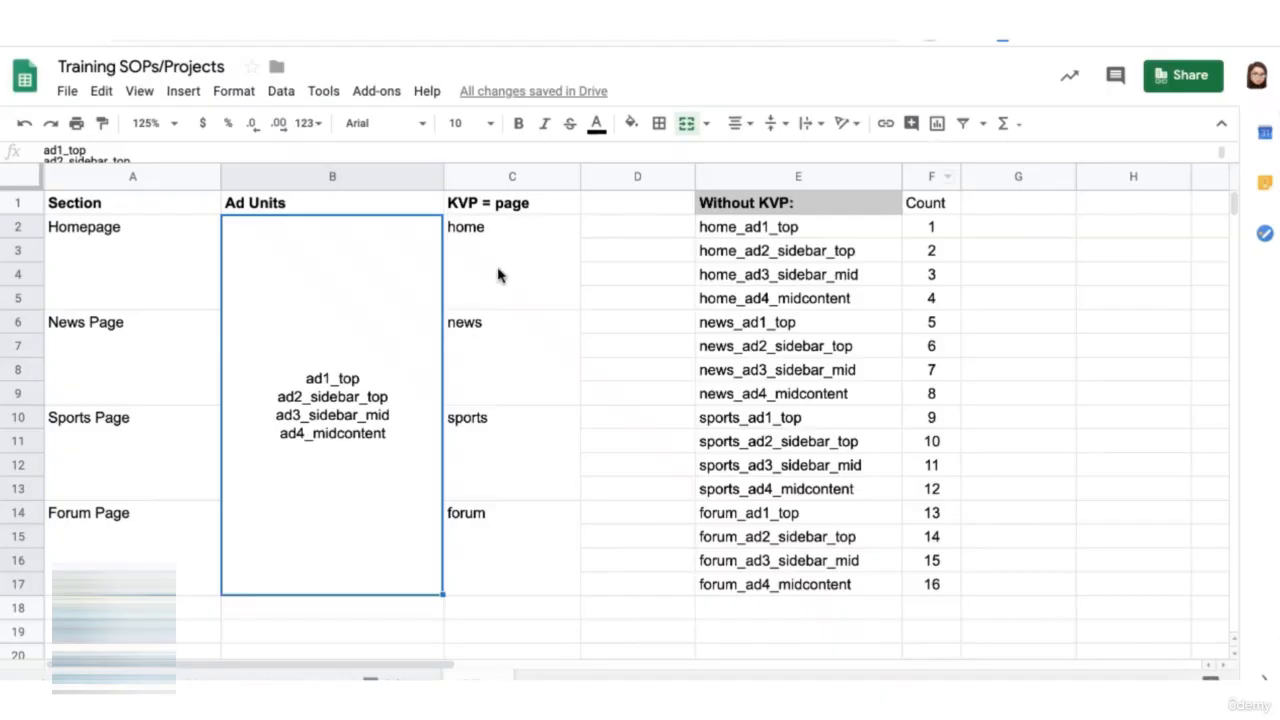
click(498, 276)
click(509, 348)
click(514, 449)
click(516, 518)
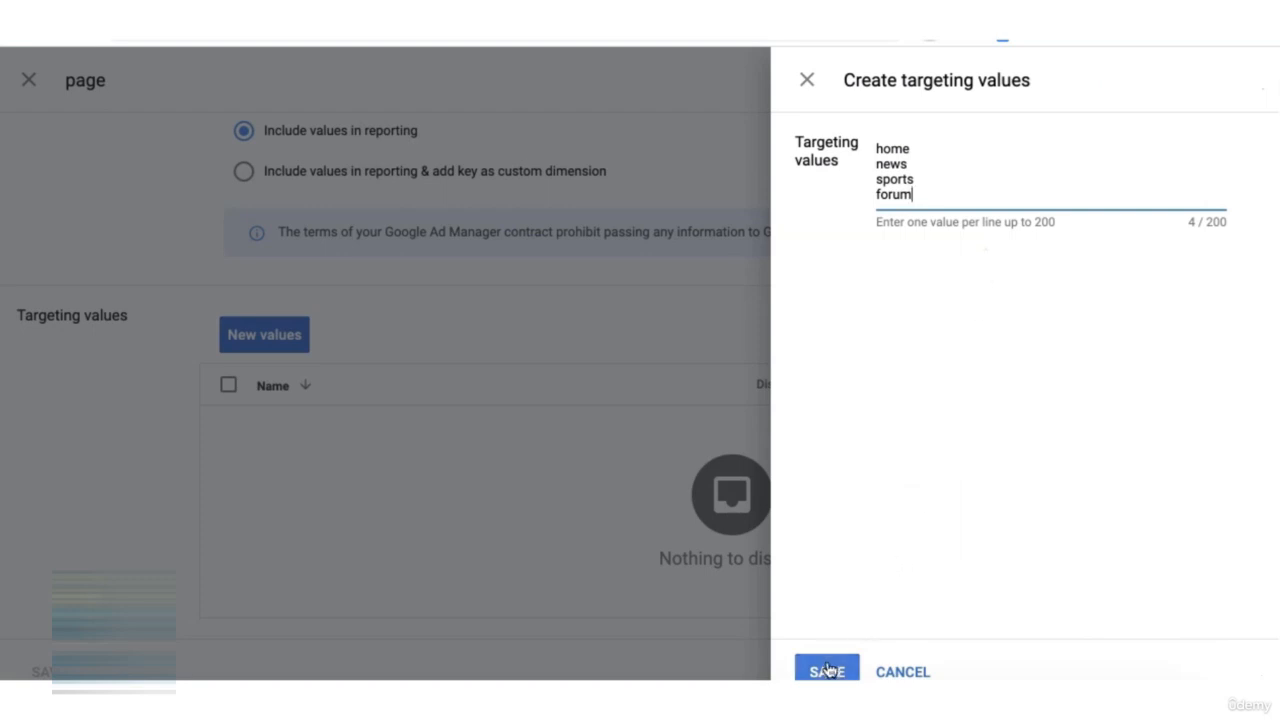
click(826, 670)
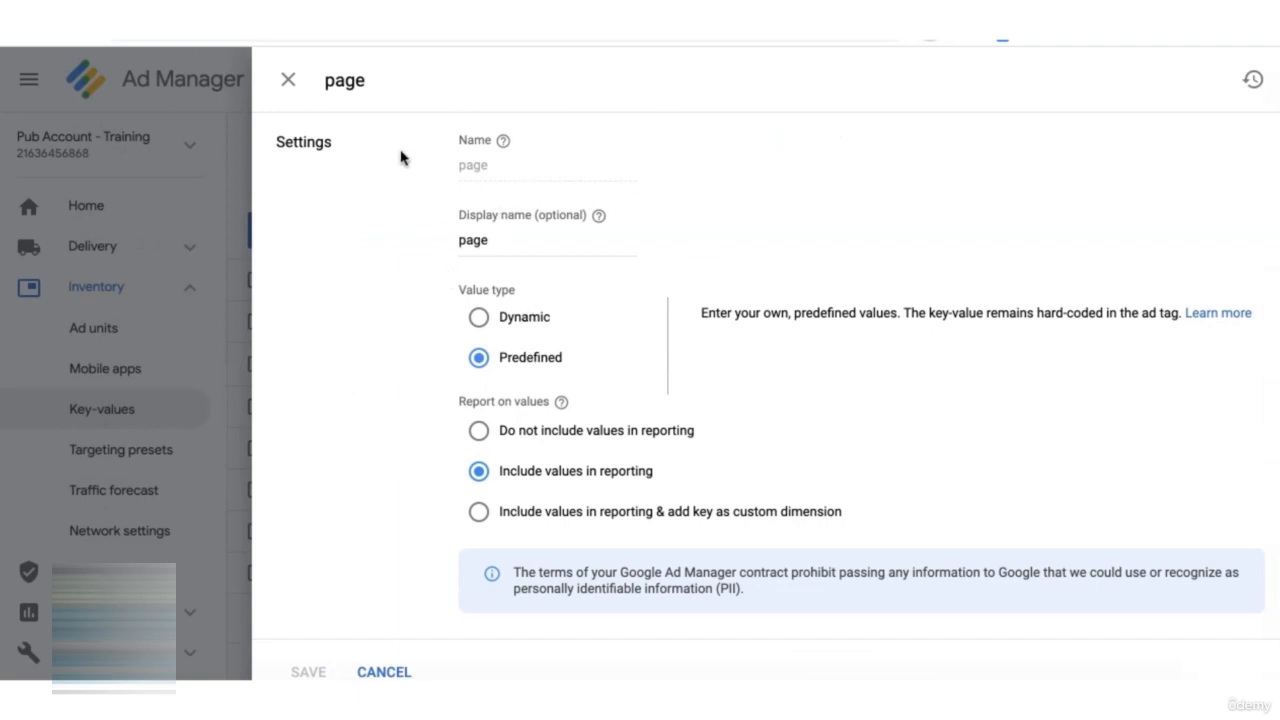
scroll(383, 443, down, 3)
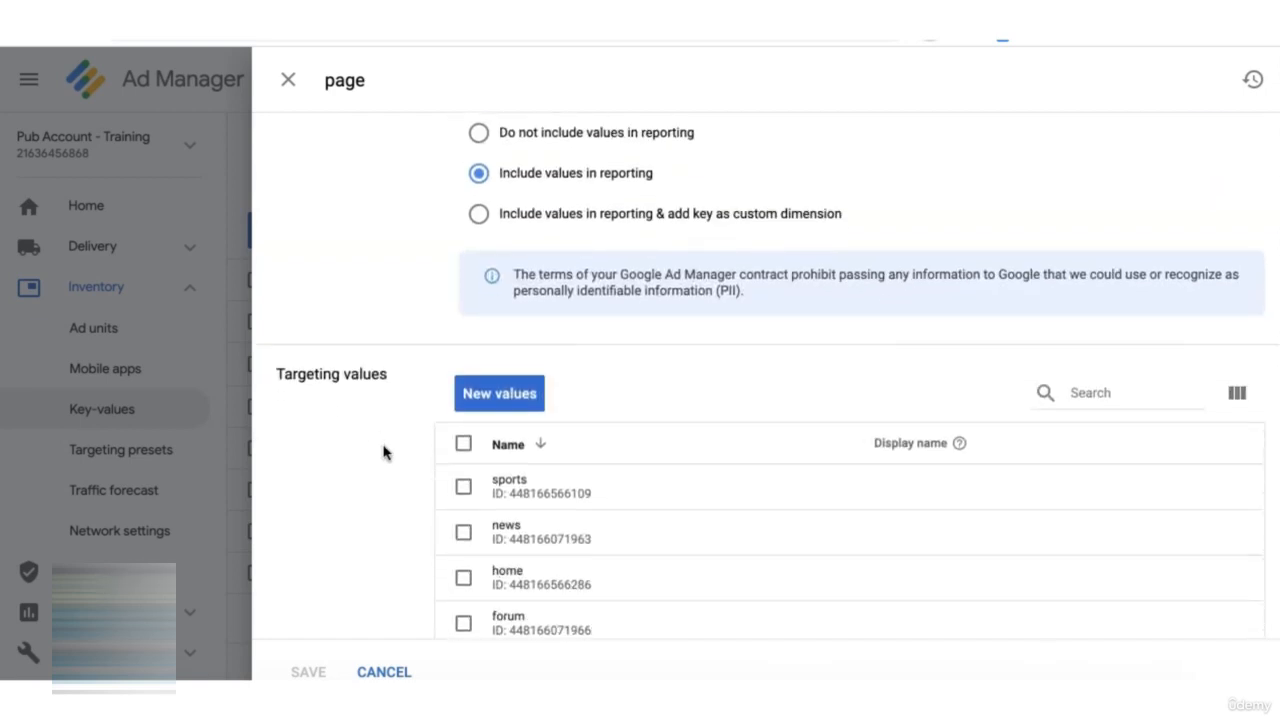
scroll(383, 443, down, 1)
scroll(413, 373, up, 4)
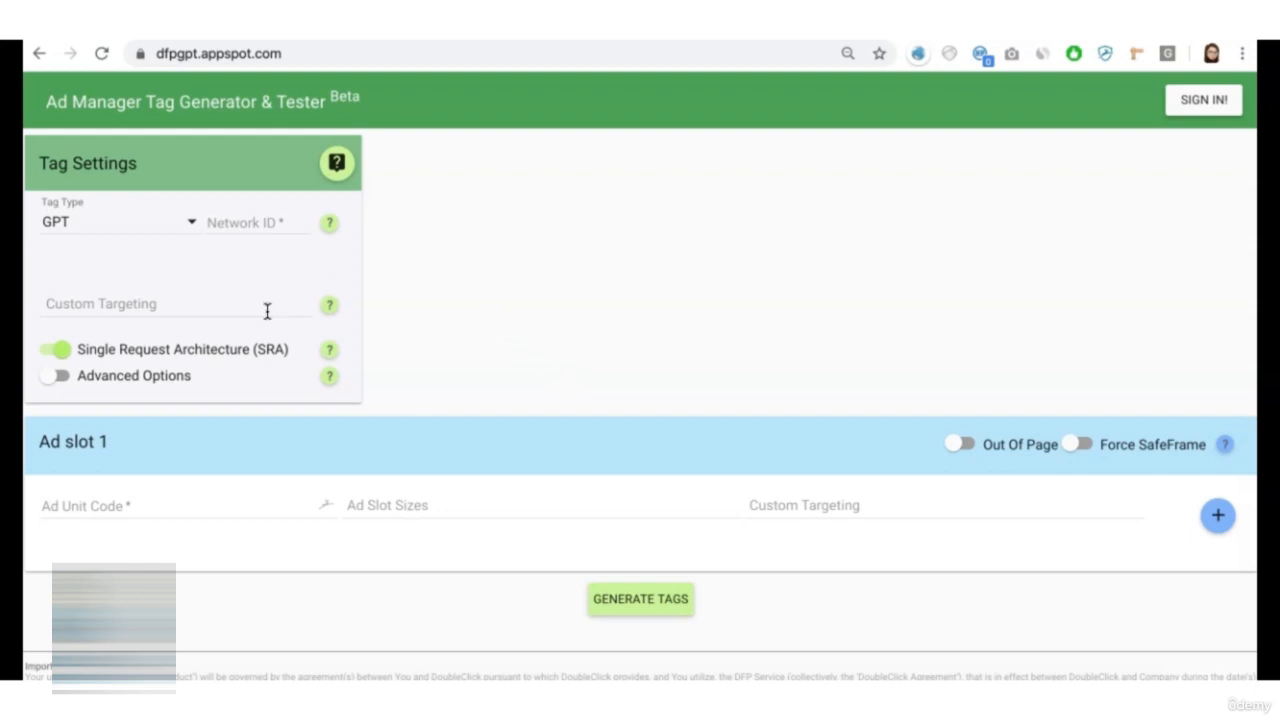
- Copy the network ID from the Ad Manager URL into the Network ID setting of the Ad Manager Tag Generator & Tester
mouse_move(267, 311)
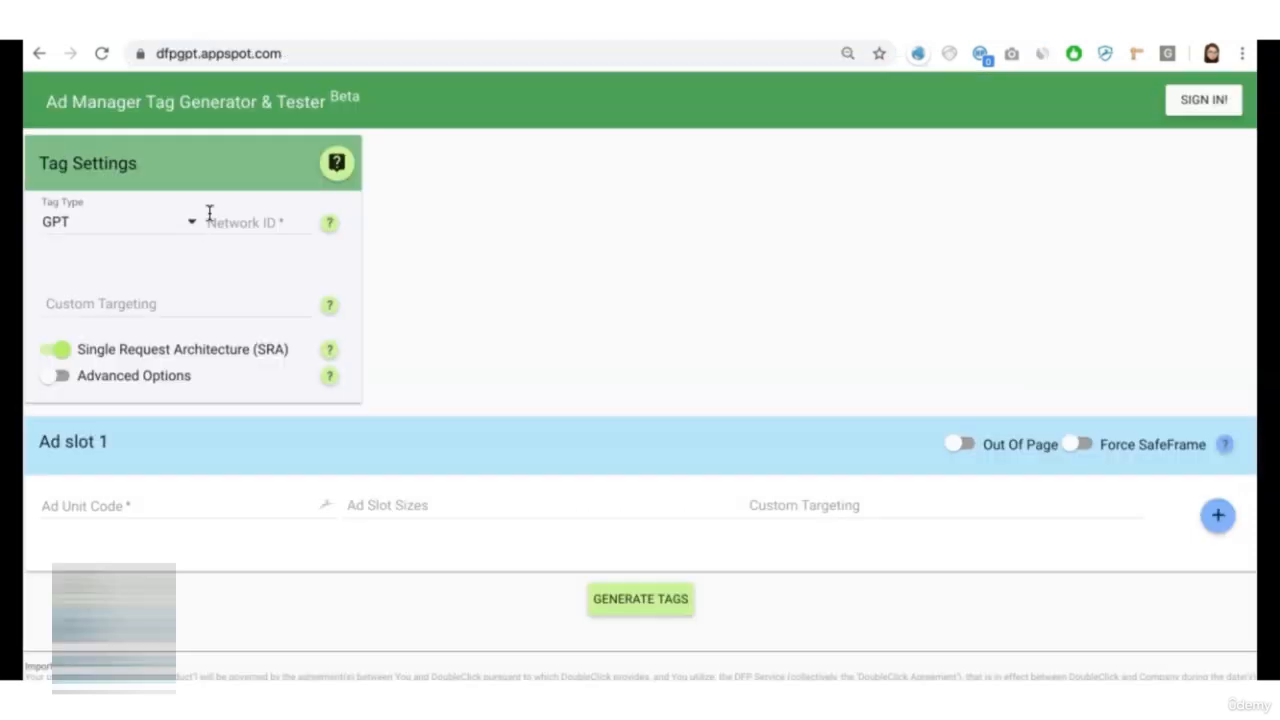
click(206, 216)
key(ctrl+v)
key(Tab)
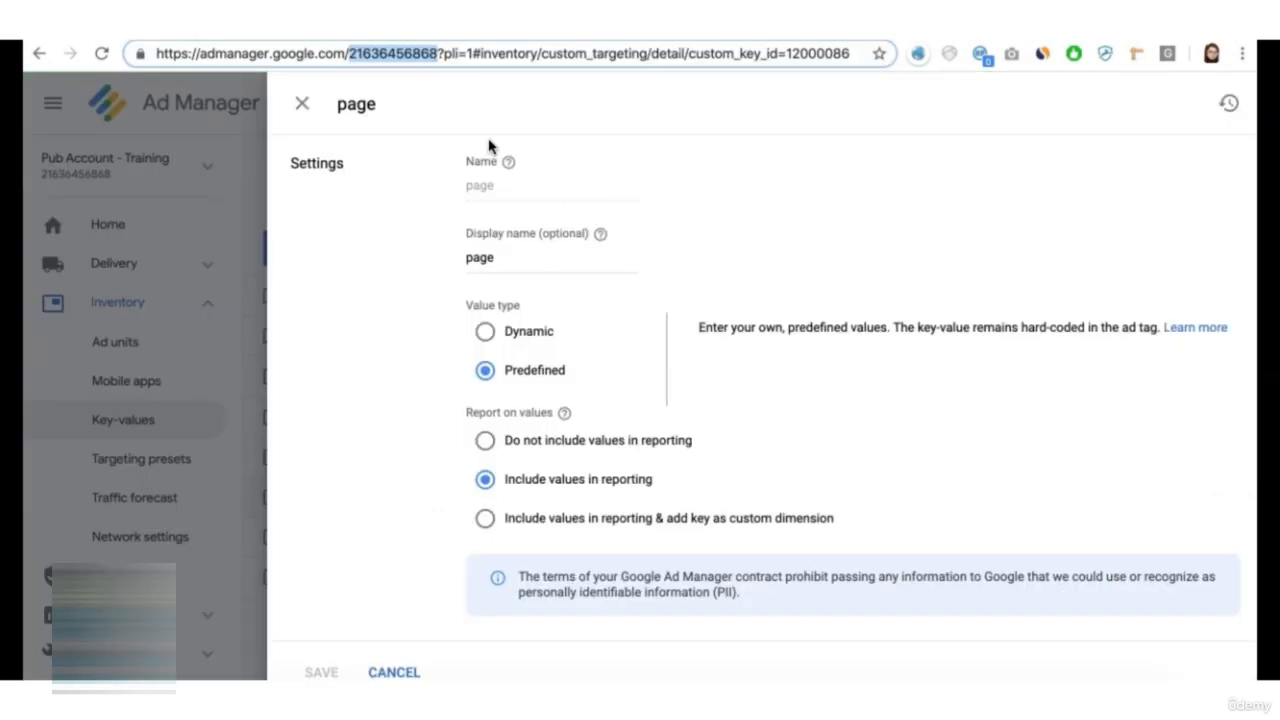
- Add page=home as page-level custom targeting in the tag generator's settings and open the help on custom targeting
scroll(646, 350, down, 4)
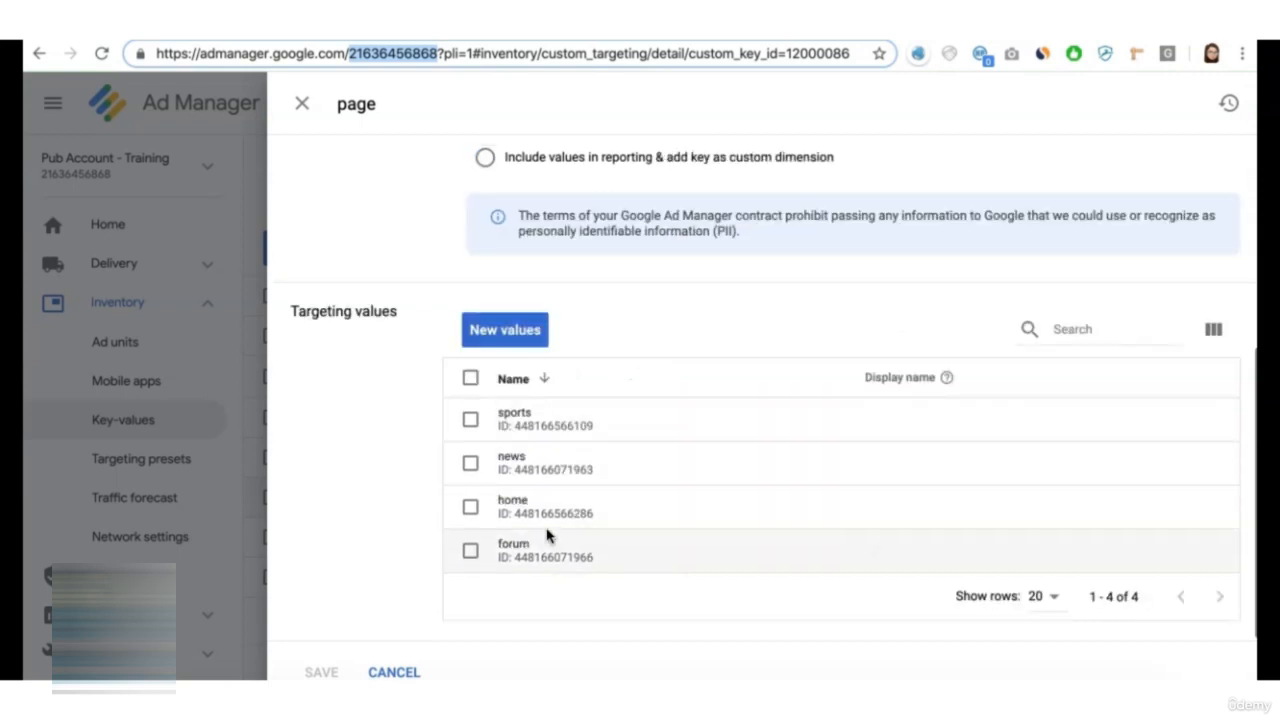
click(520, 505)
double_click(520, 505)
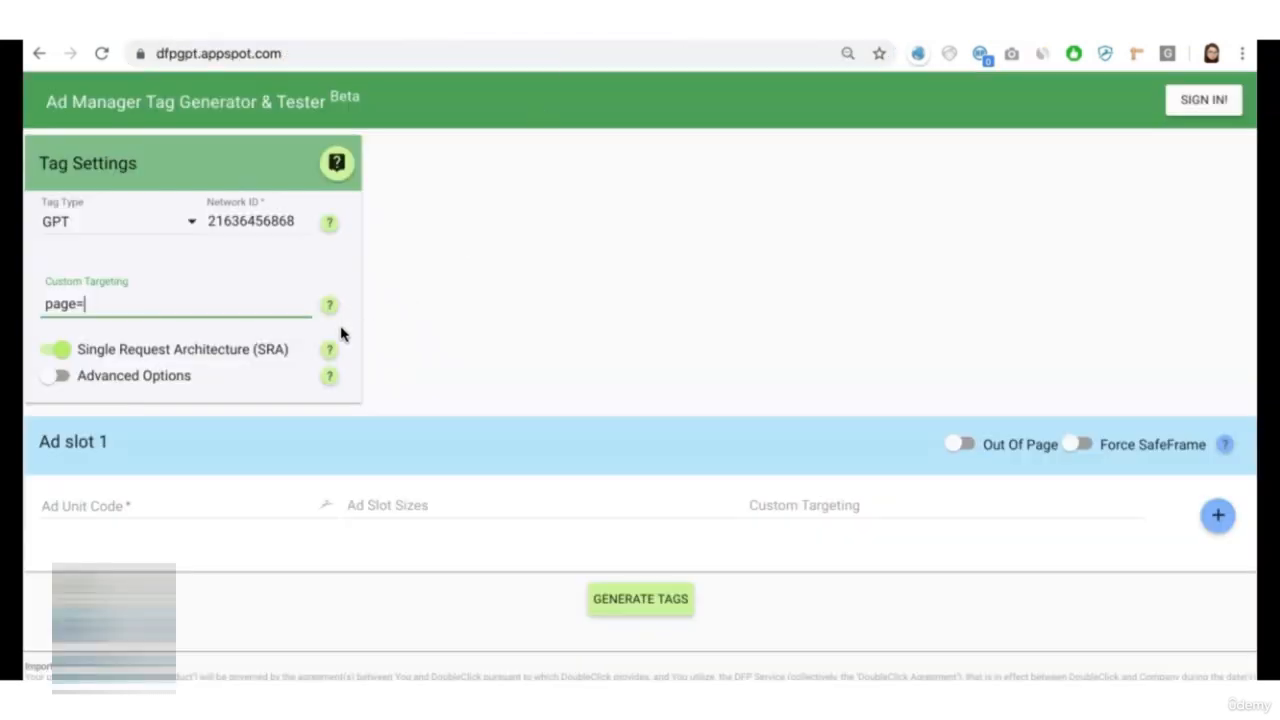
text(home)
click(504, 310)
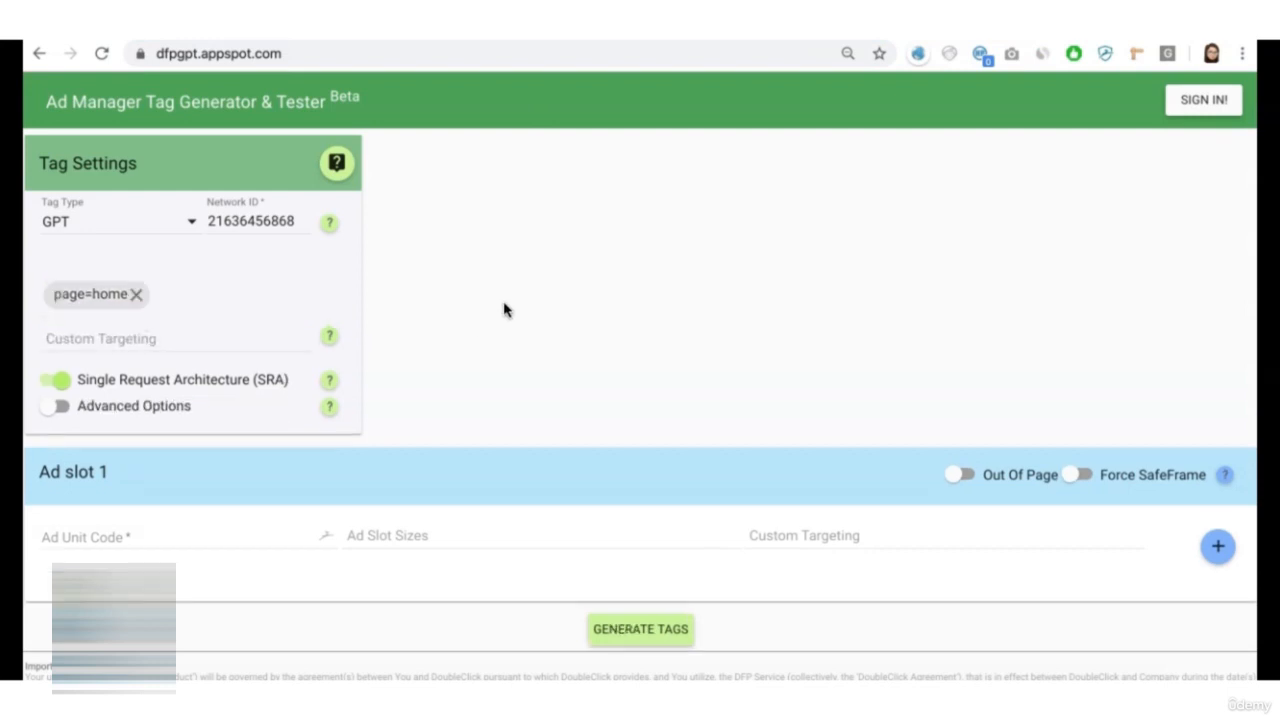
click(329, 336)
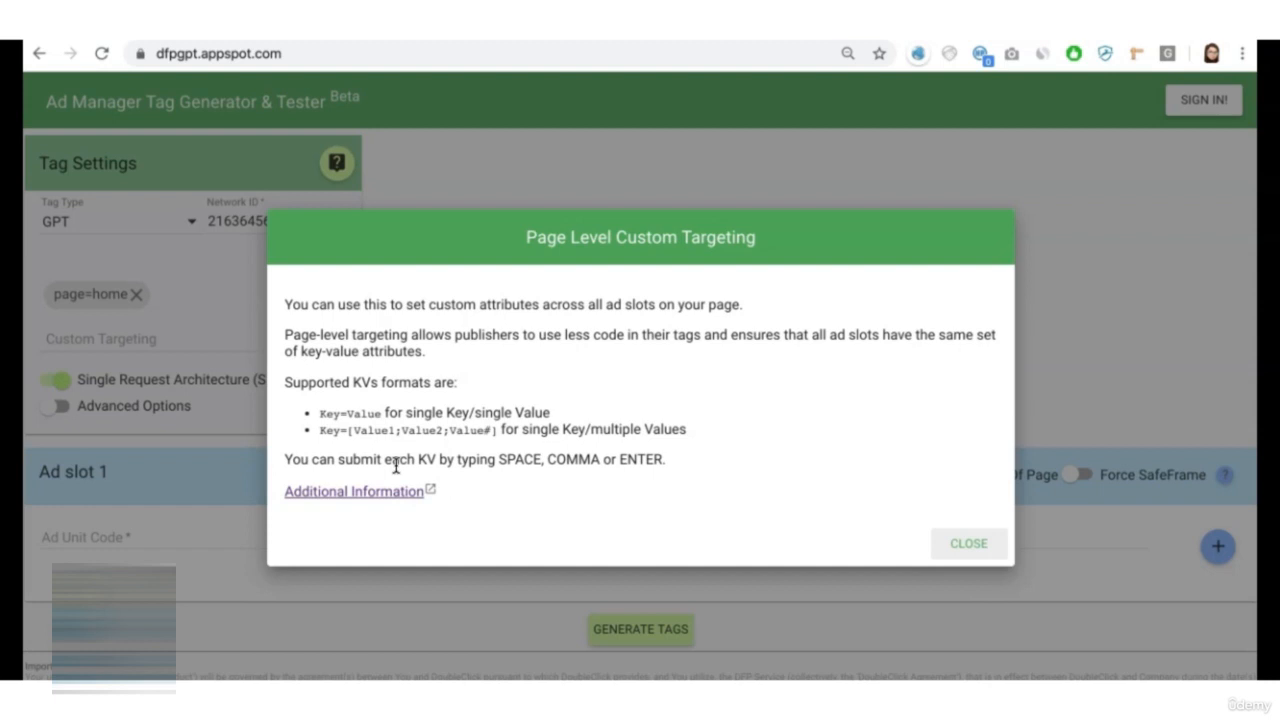
- Review the supported formats for single-value and multiple-value keys in the page-level custom targeting help and close it
drag(319, 430, 499, 431)
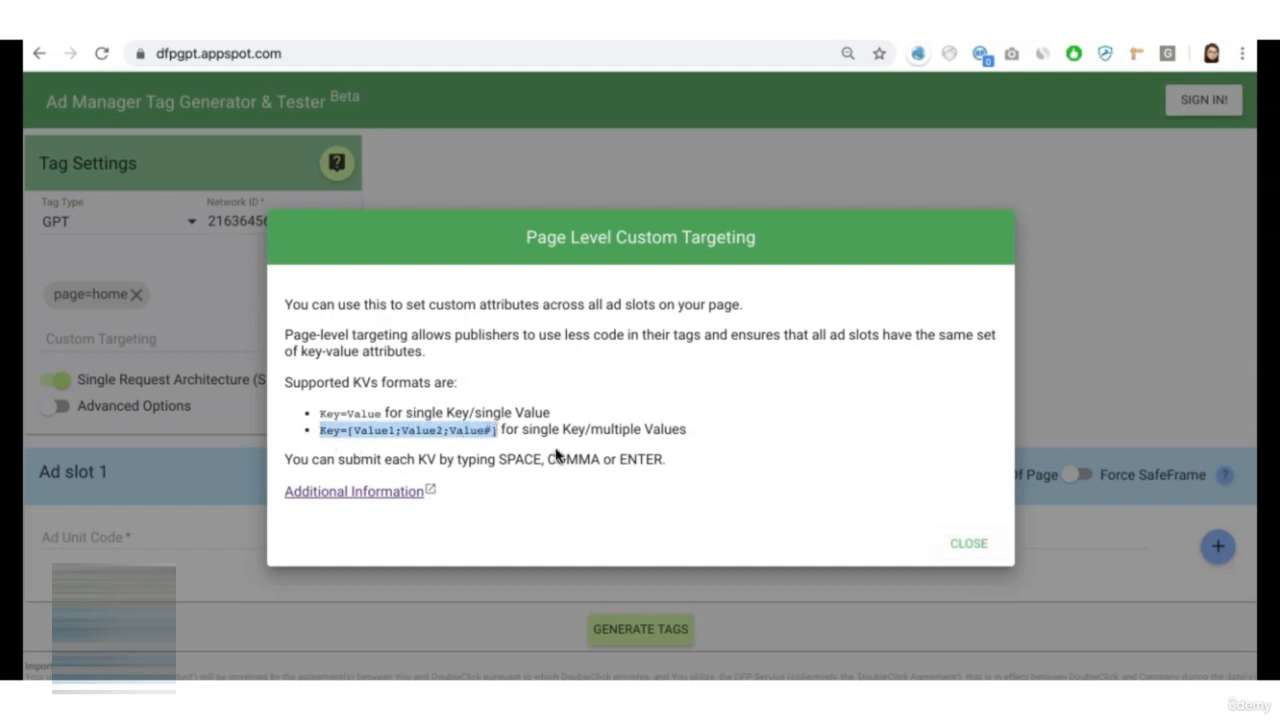
click(537, 412)
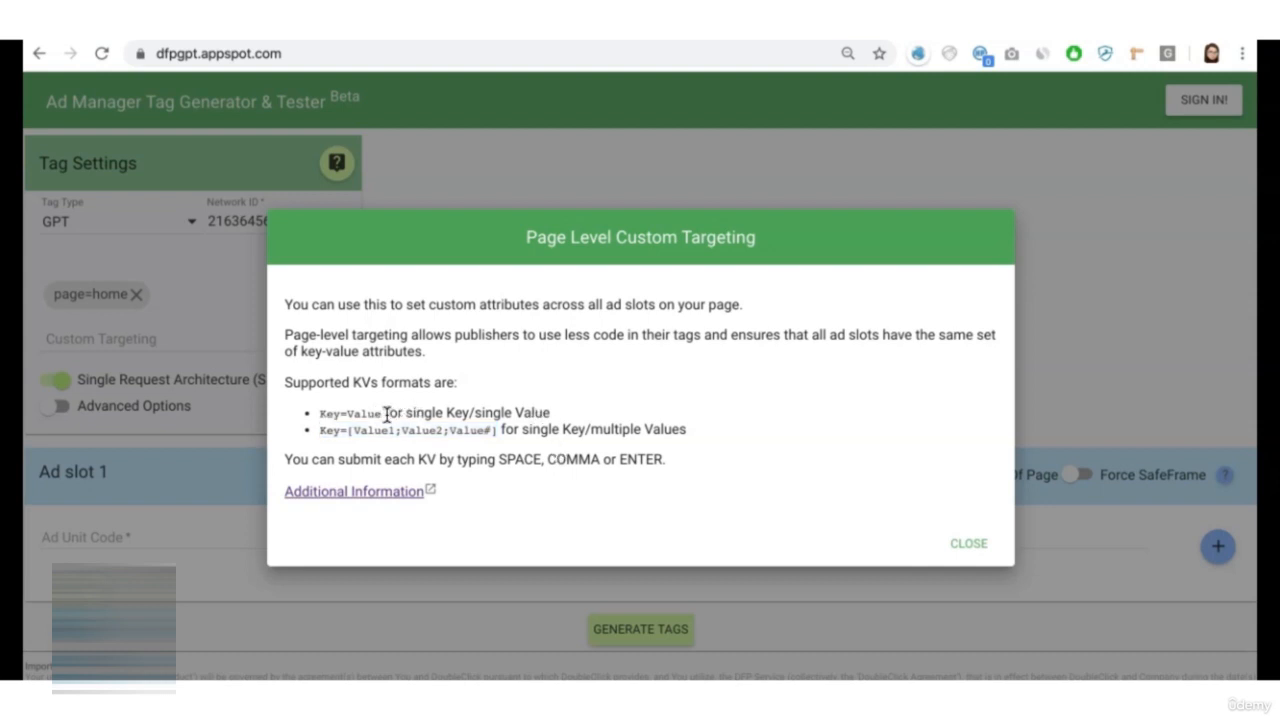
drag(381, 413, 319, 413)
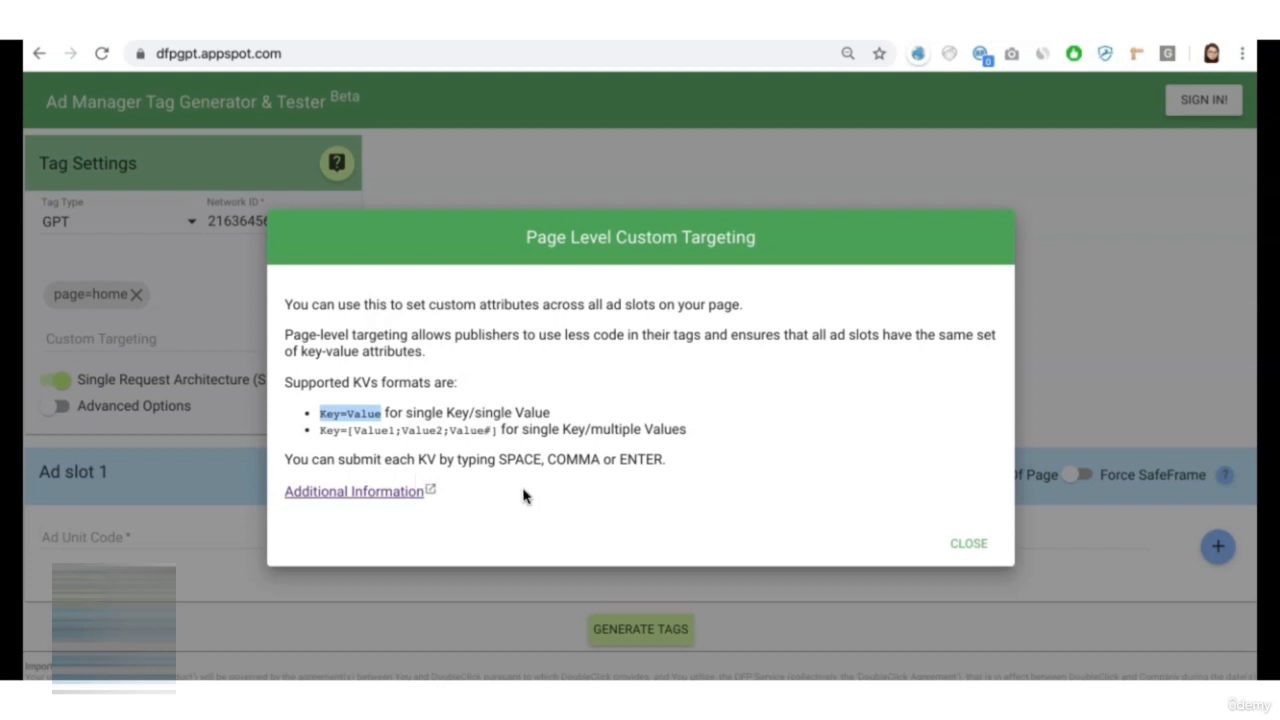
click(965, 543)
- Generate the GPT tags for ad1_top, ad2_sidebar_top, ad3_sidebar_mid and ad4_midcontent and review the resulting head code
scroll(417, 346, down, 3)
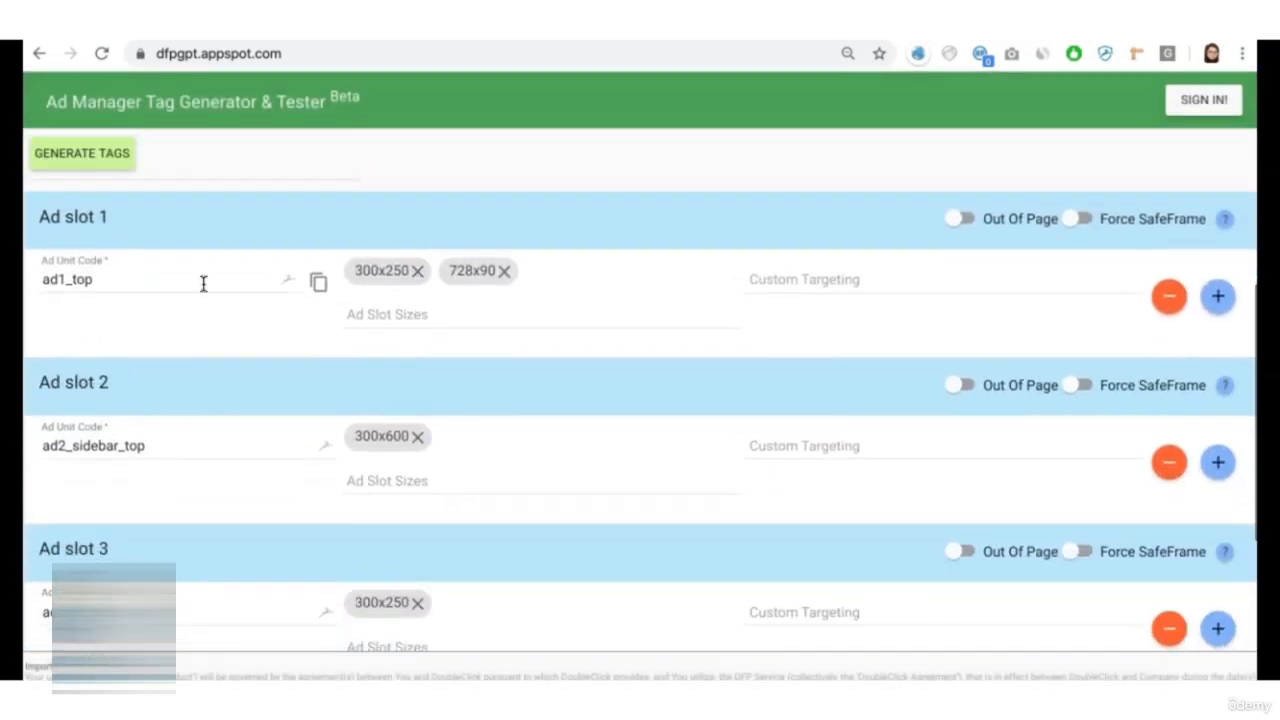
scroll(191, 520, down, 2)
scroll(191, 520, up, 2)
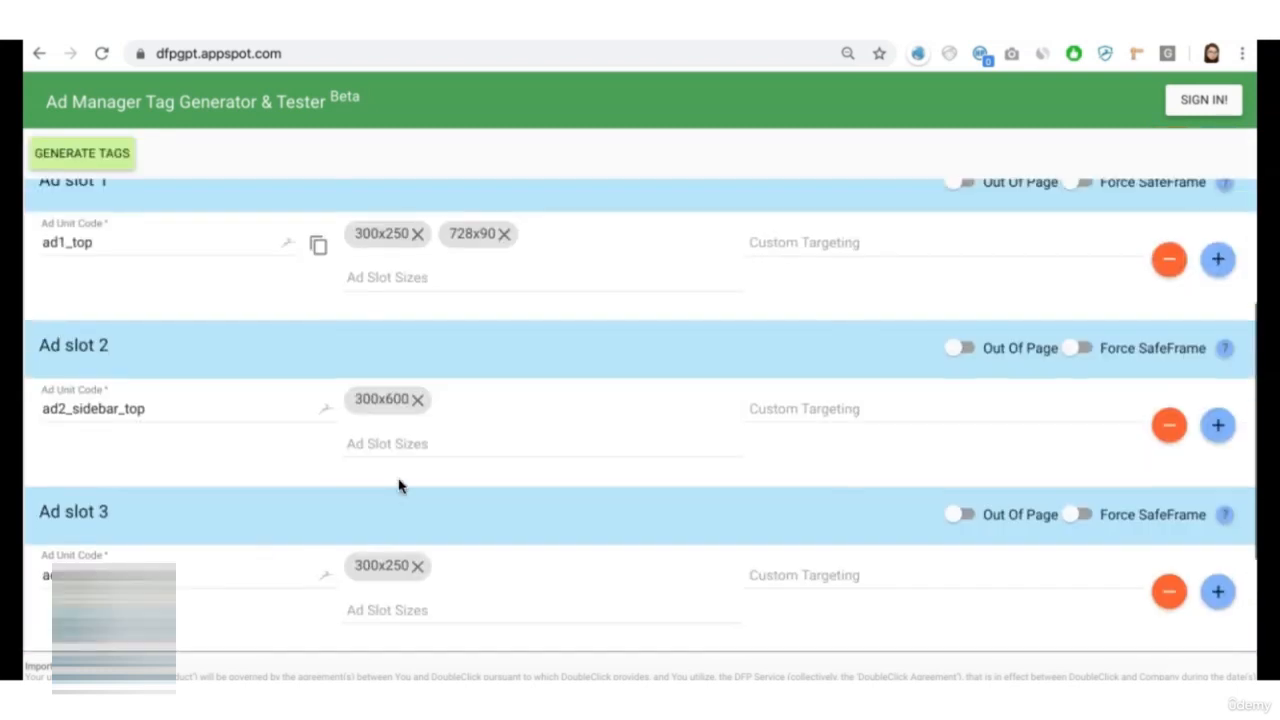
scroll(562, 494, down, 2)
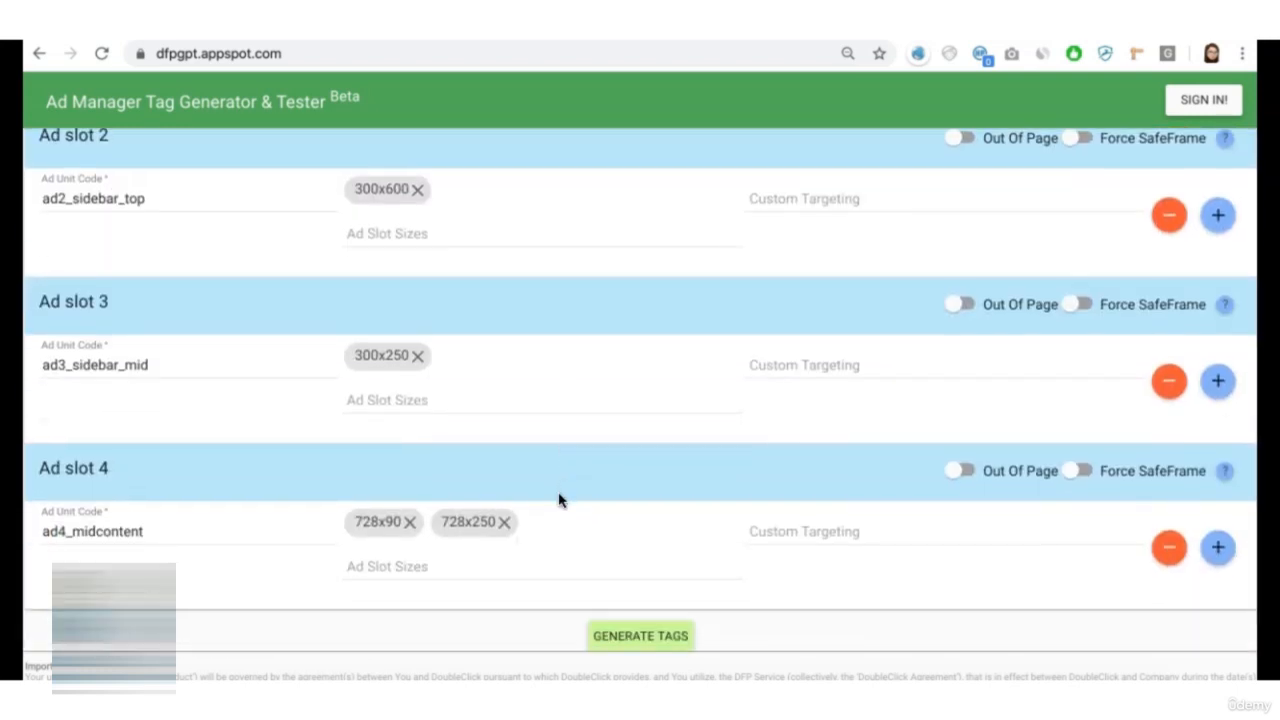
click(620, 640)
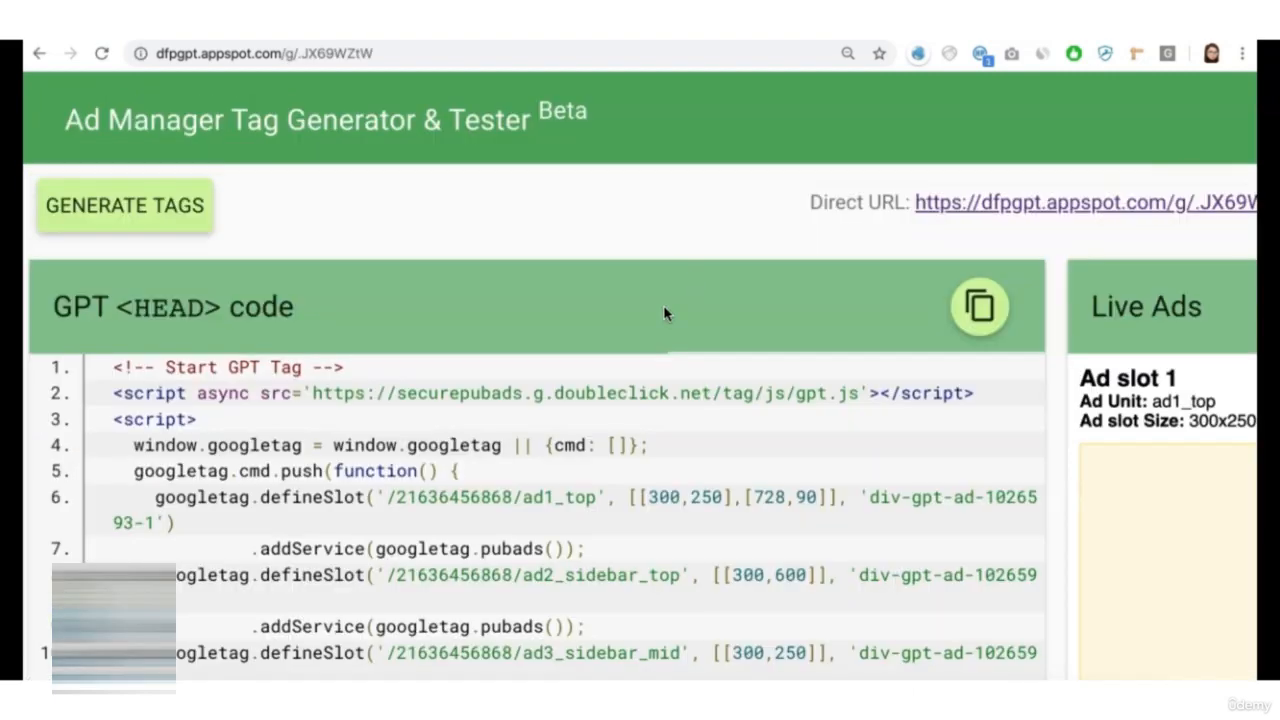
scroll(665, 313, down, 5)
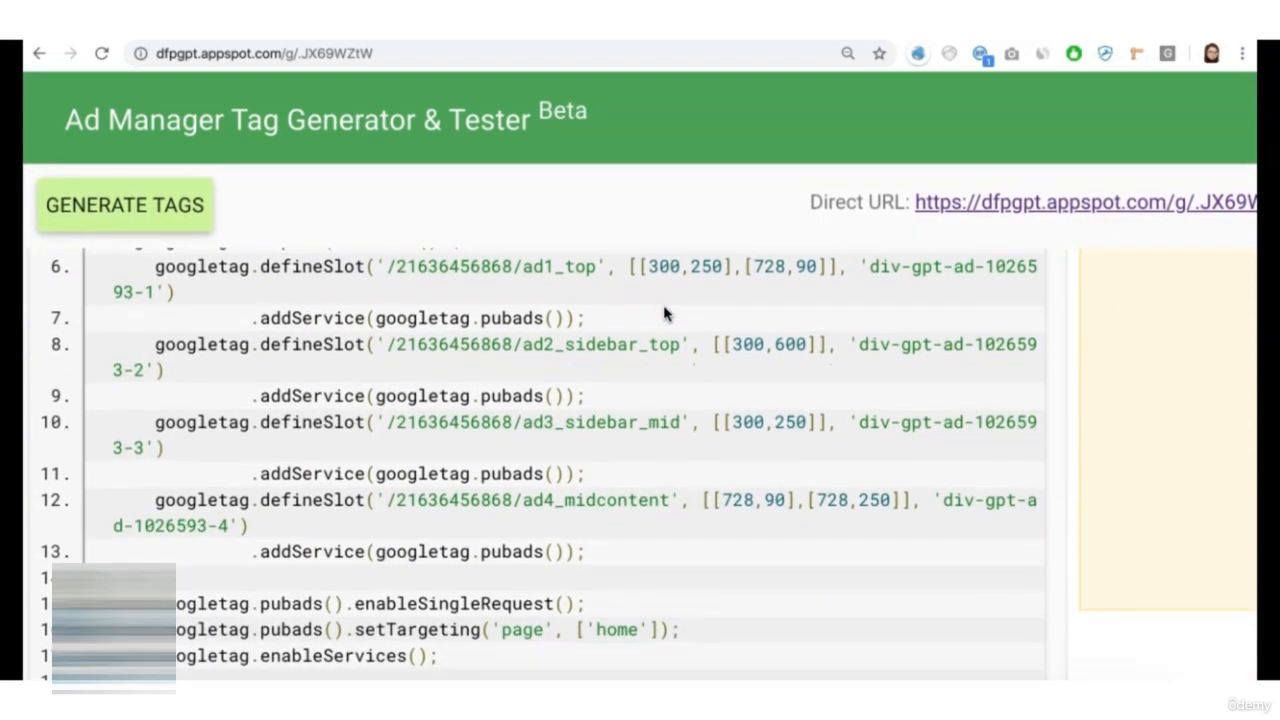
scroll(665, 315, up, 3)
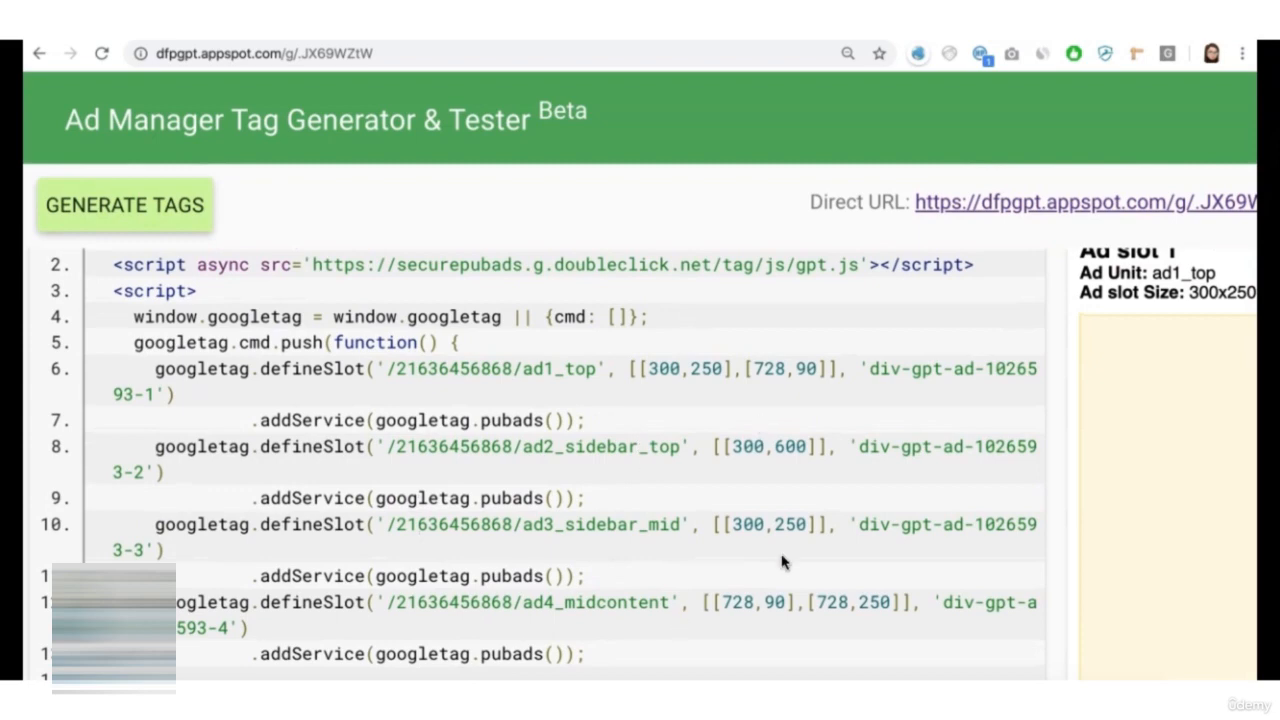
scroll(780, 562, down, 5)
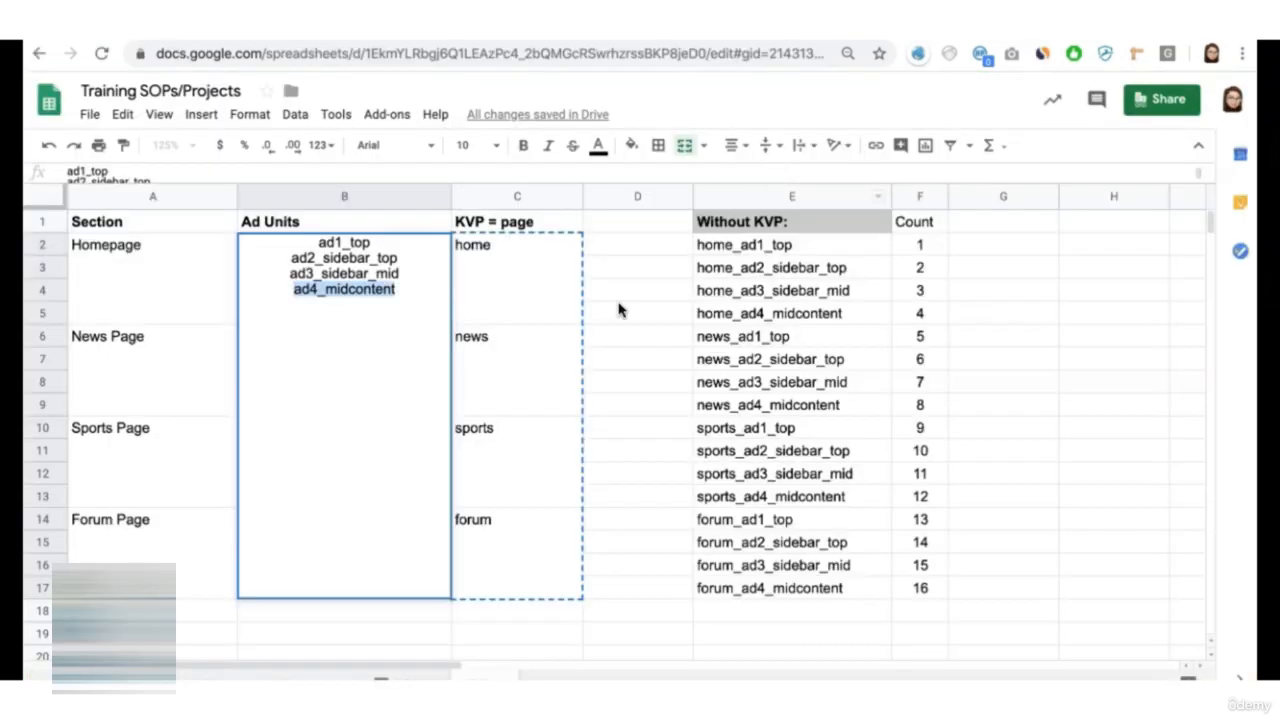
- Compare the page values for the news, sports and forum sections in the planning sheet with the setTargeting line of the generated code
click(118, 372)
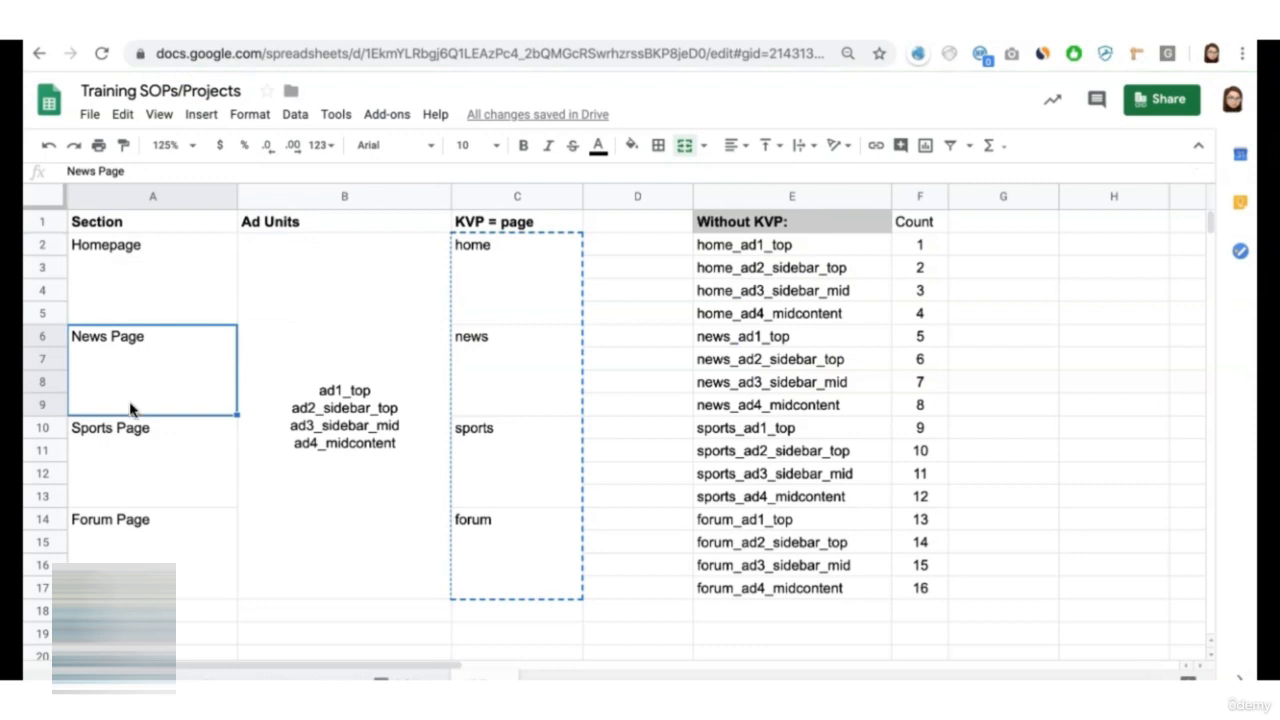
click(467, 368)
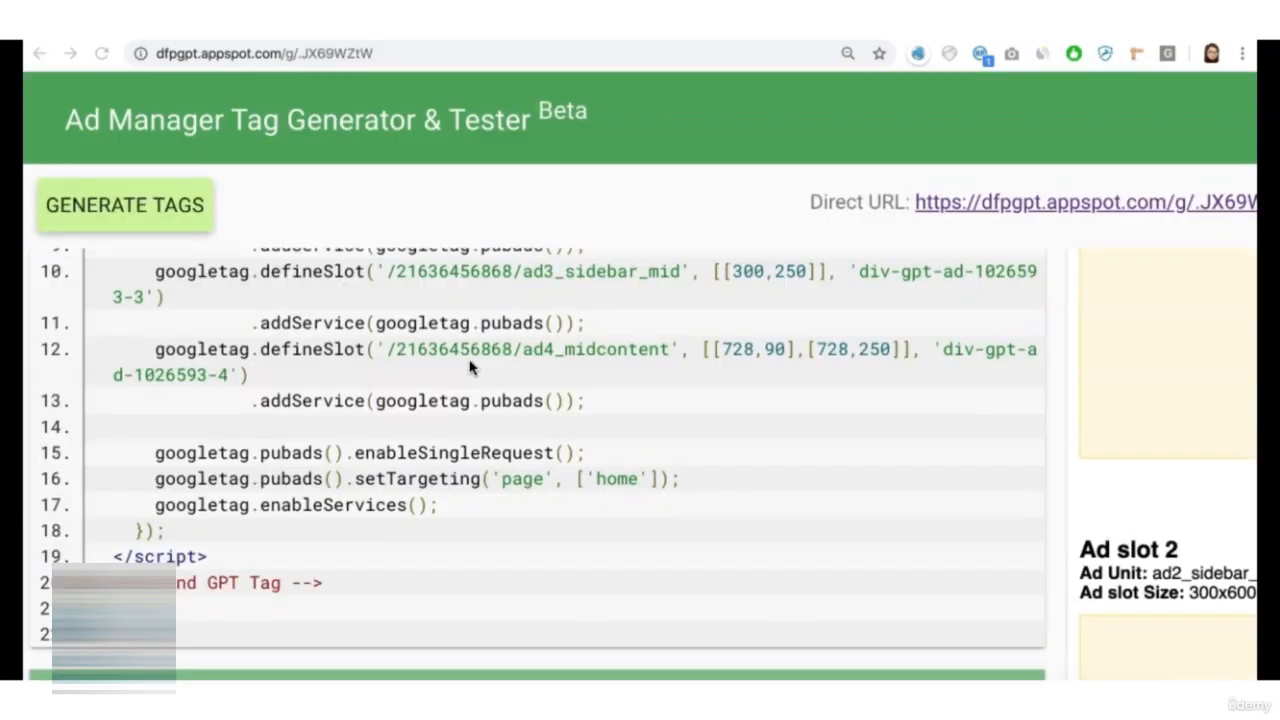
double_click(617, 479)
text(news)
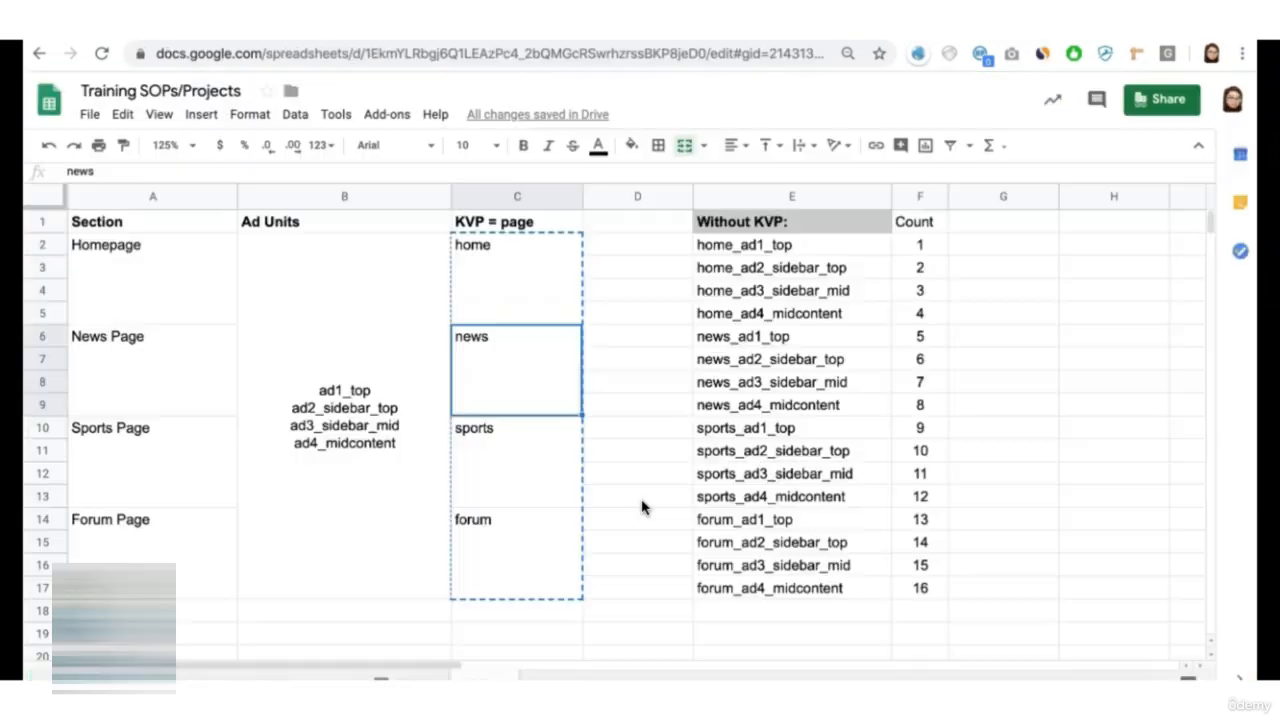
click(524, 494)
click(518, 546)
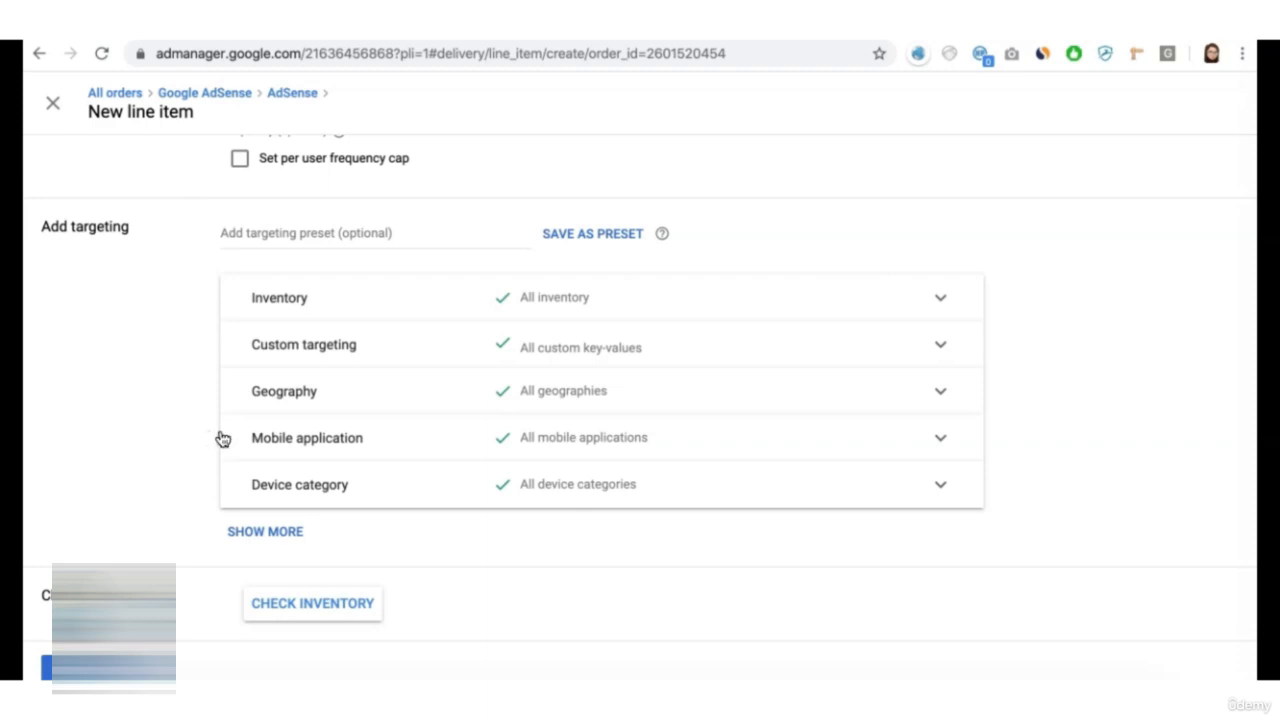
- Set the new Ad Manager line item's custom targeting to the page key with is any of home
click(589, 358)
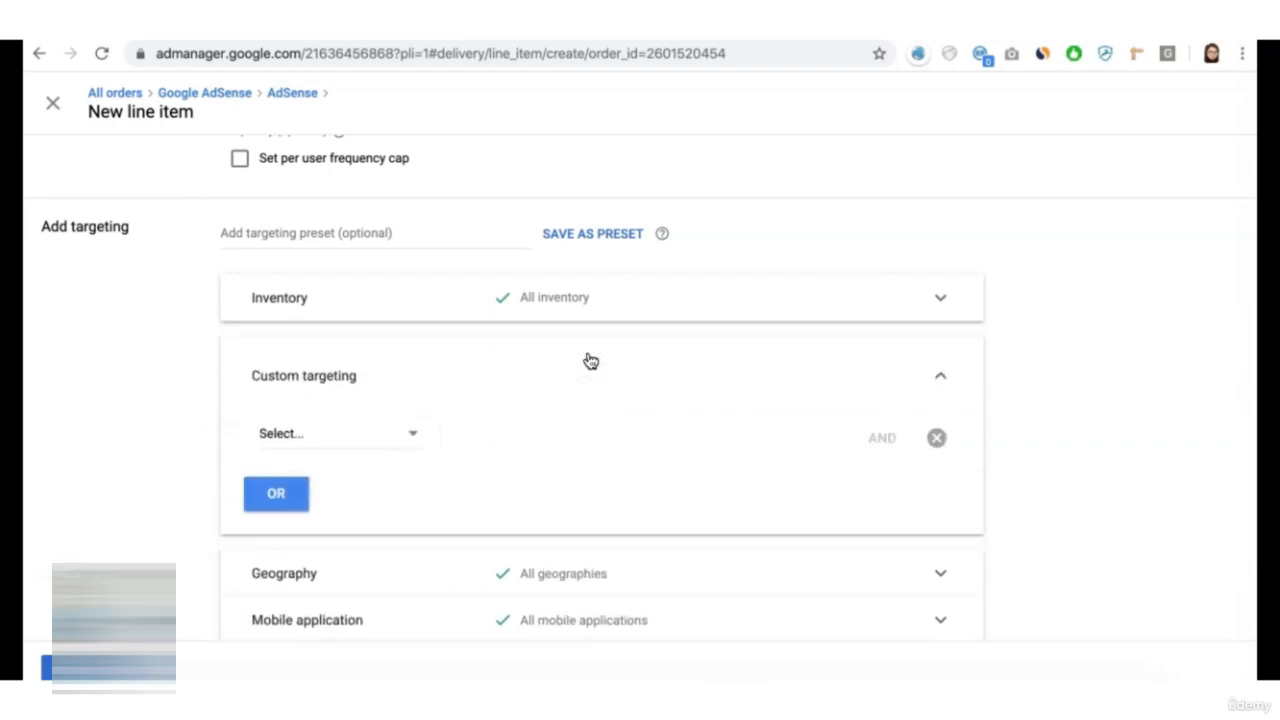
click(408, 438)
click(314, 458)
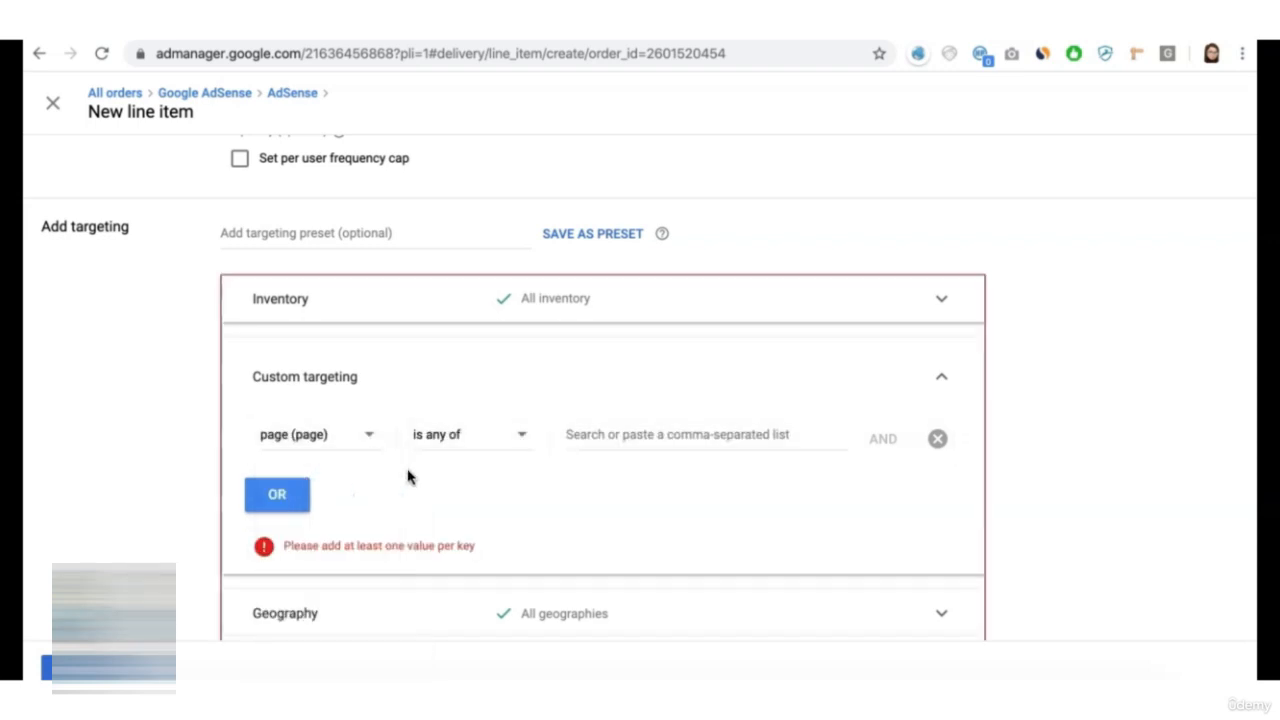
click(574, 437)
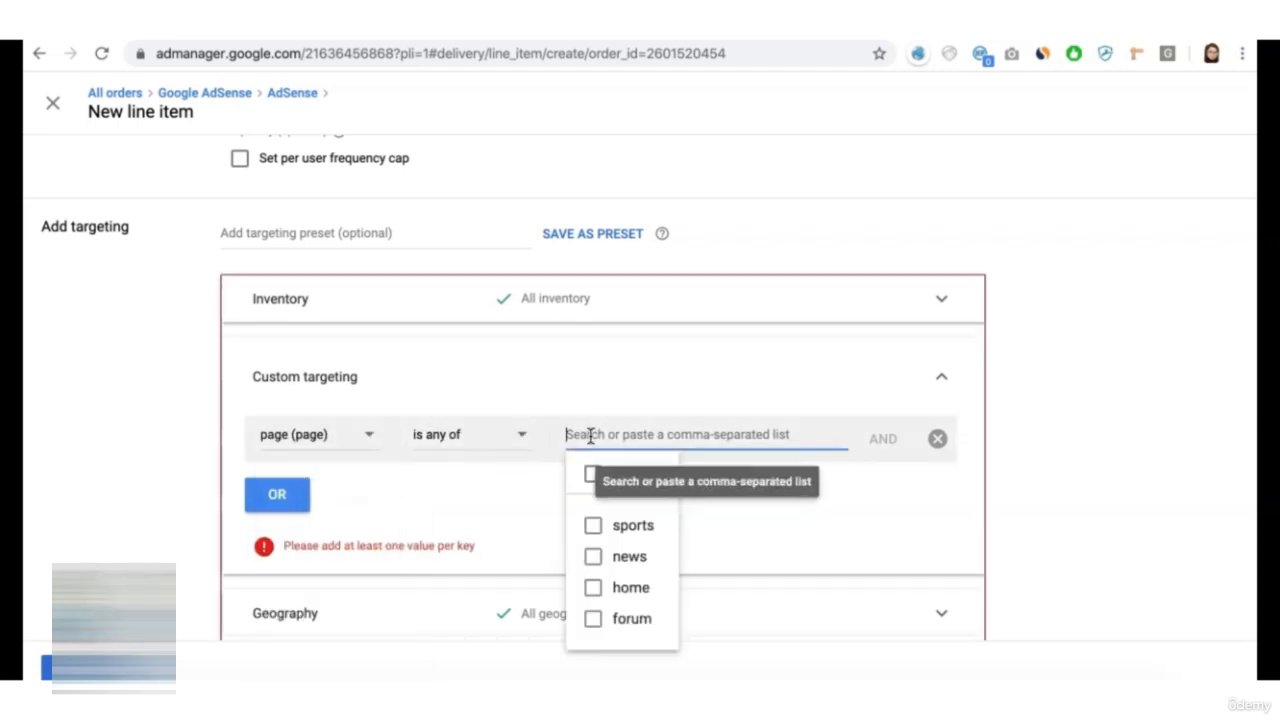
click(593, 590)
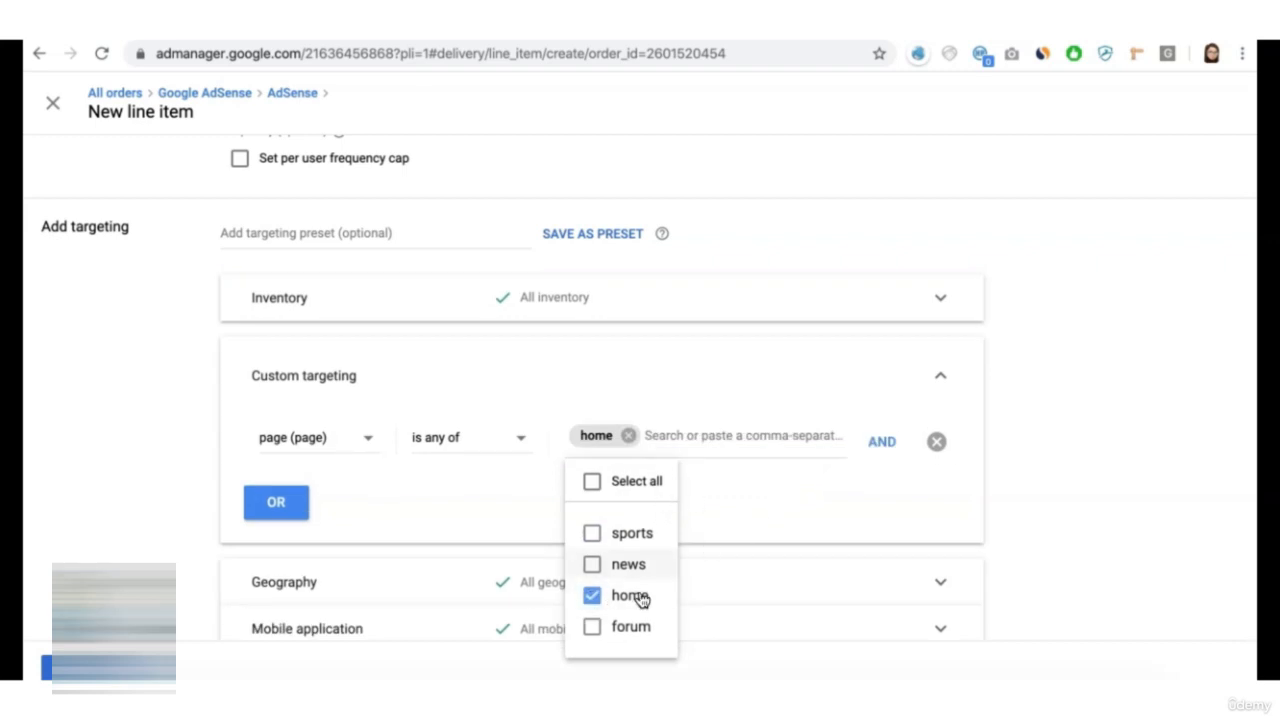
click(770, 487)
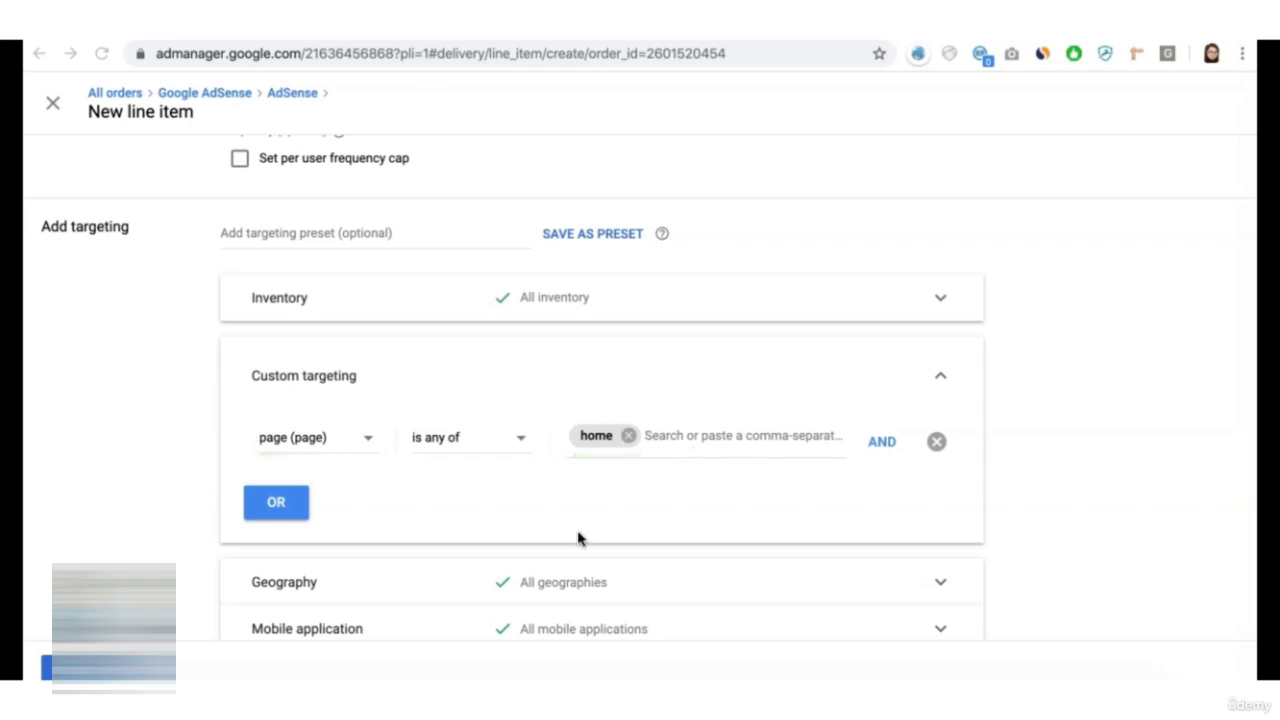
click(489, 452)
click(482, 495)
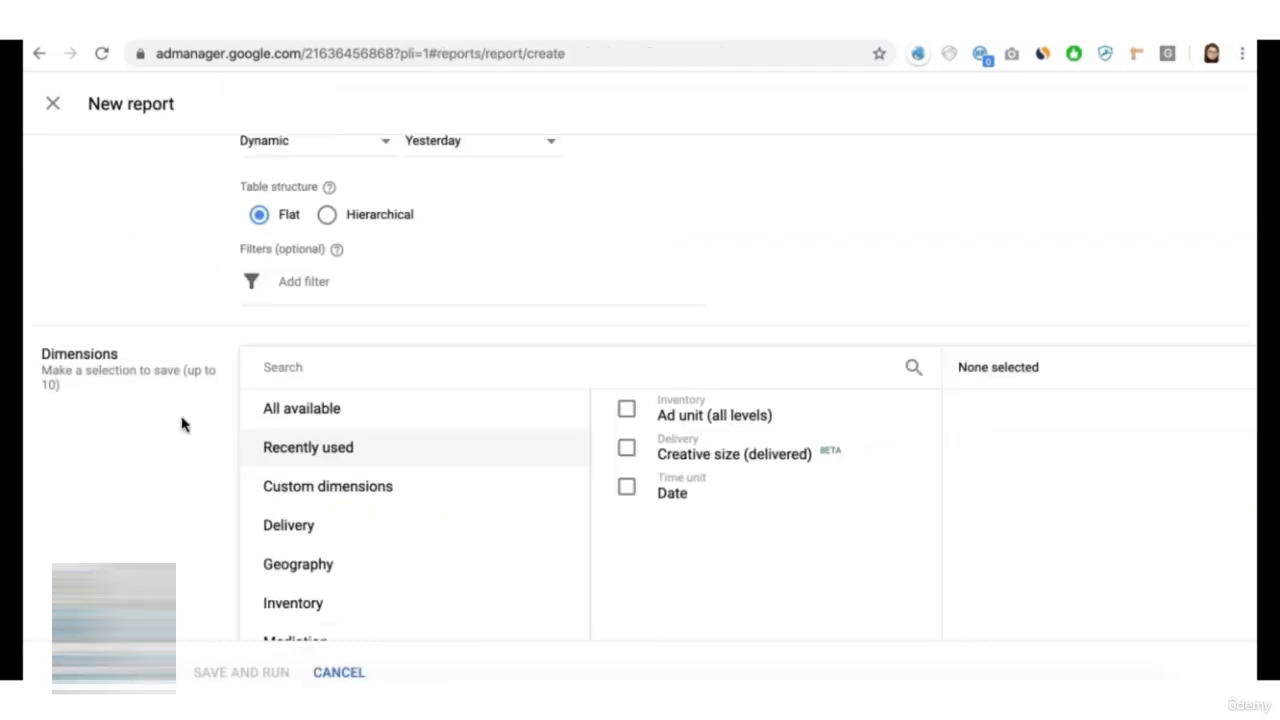
- Add a filter to the new Ad Manager report so that Key-values contains page
click(284, 280)
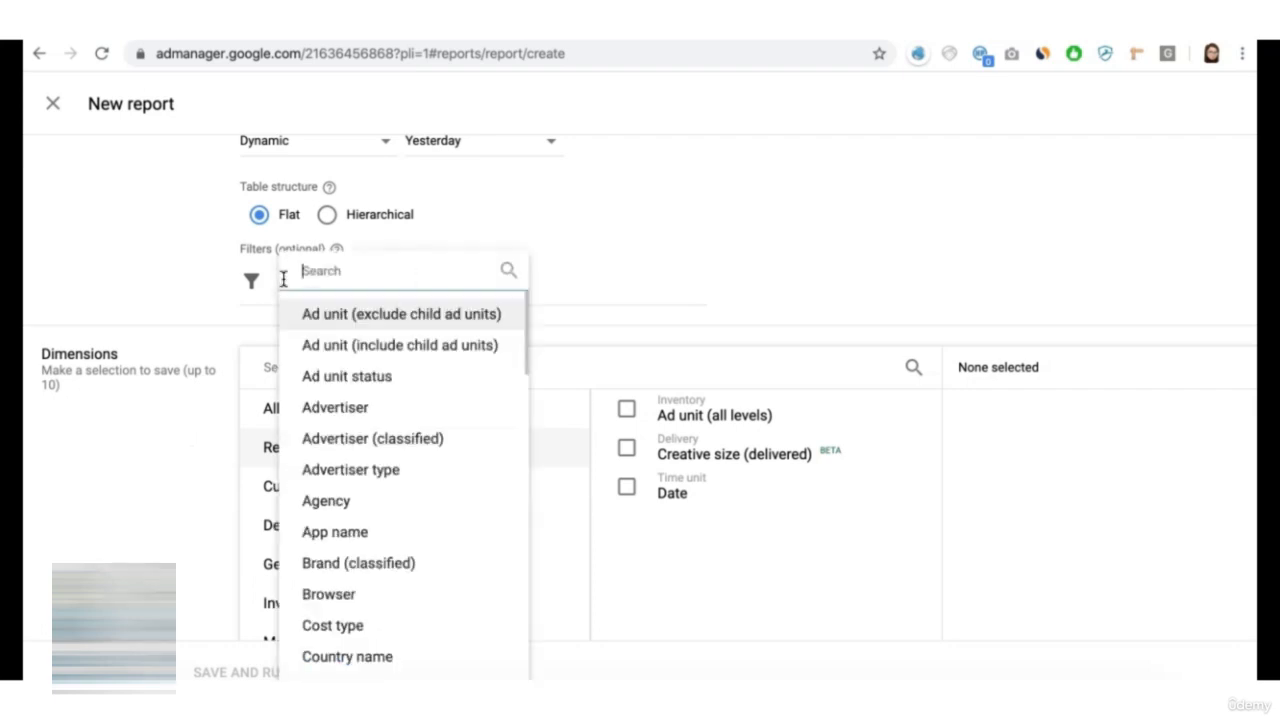
text(key)
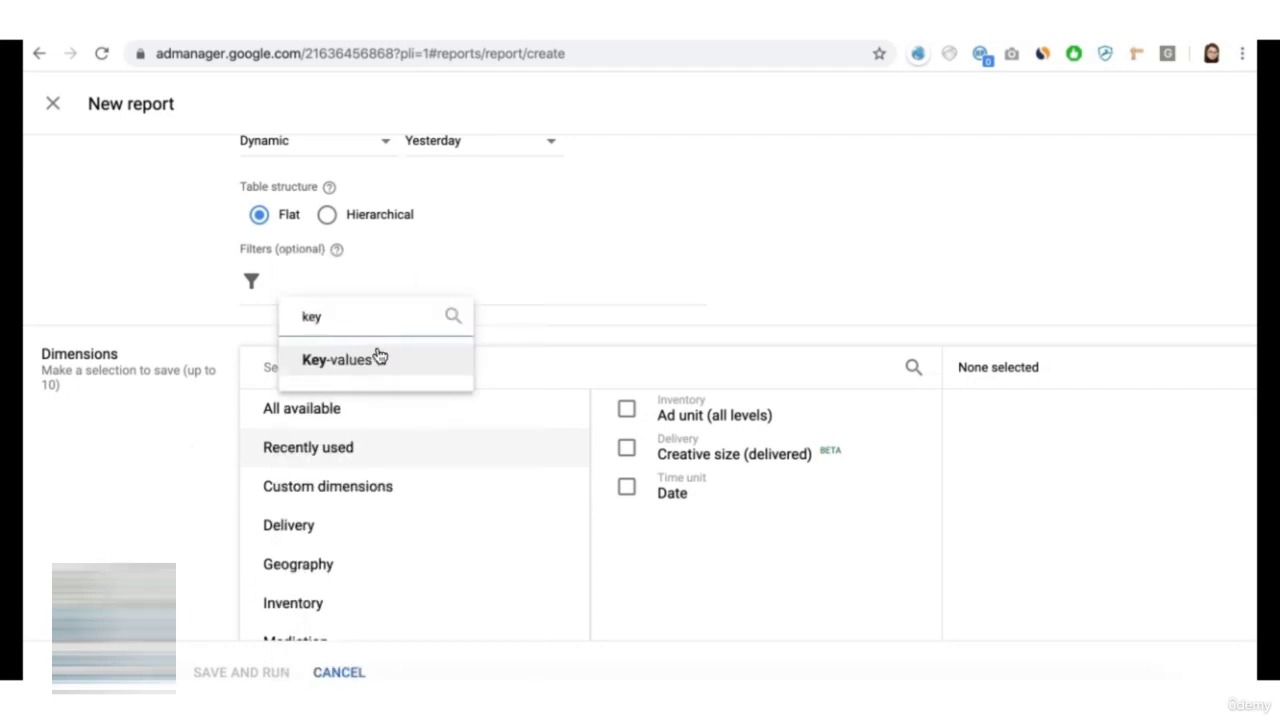
click(373, 357)
click(379, 350)
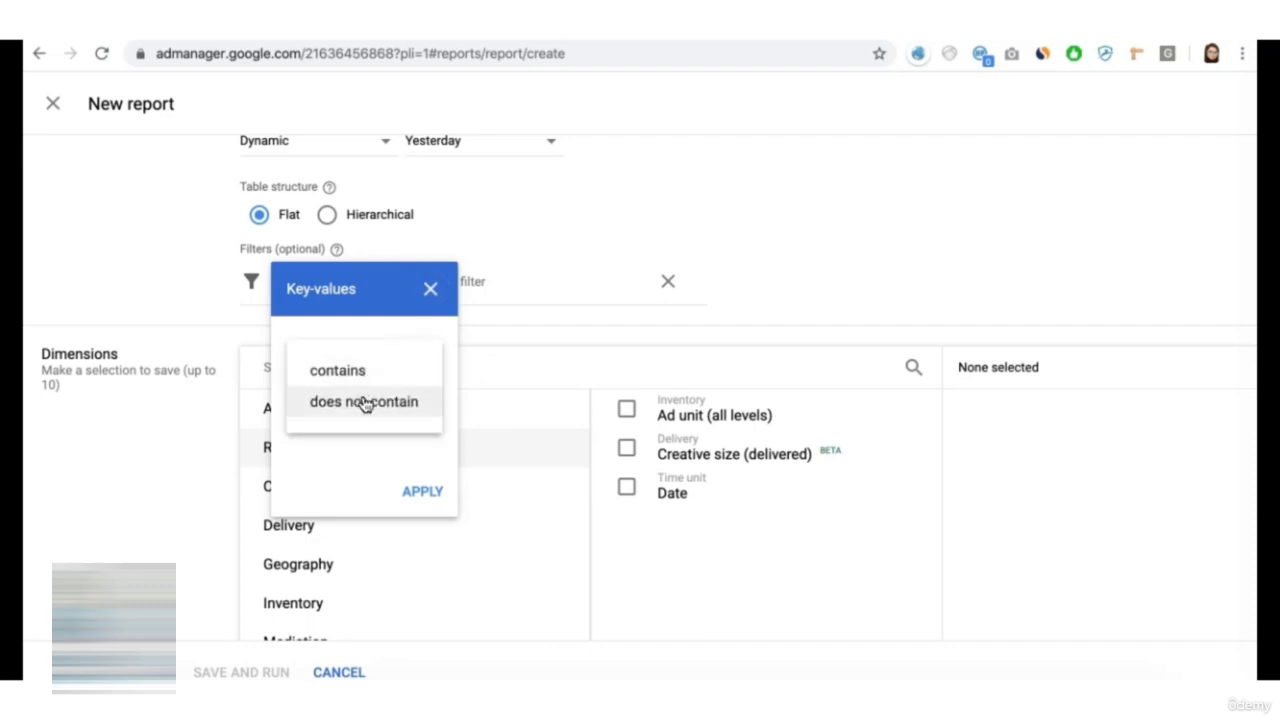
click(338, 414)
click(338, 412)
text(page)
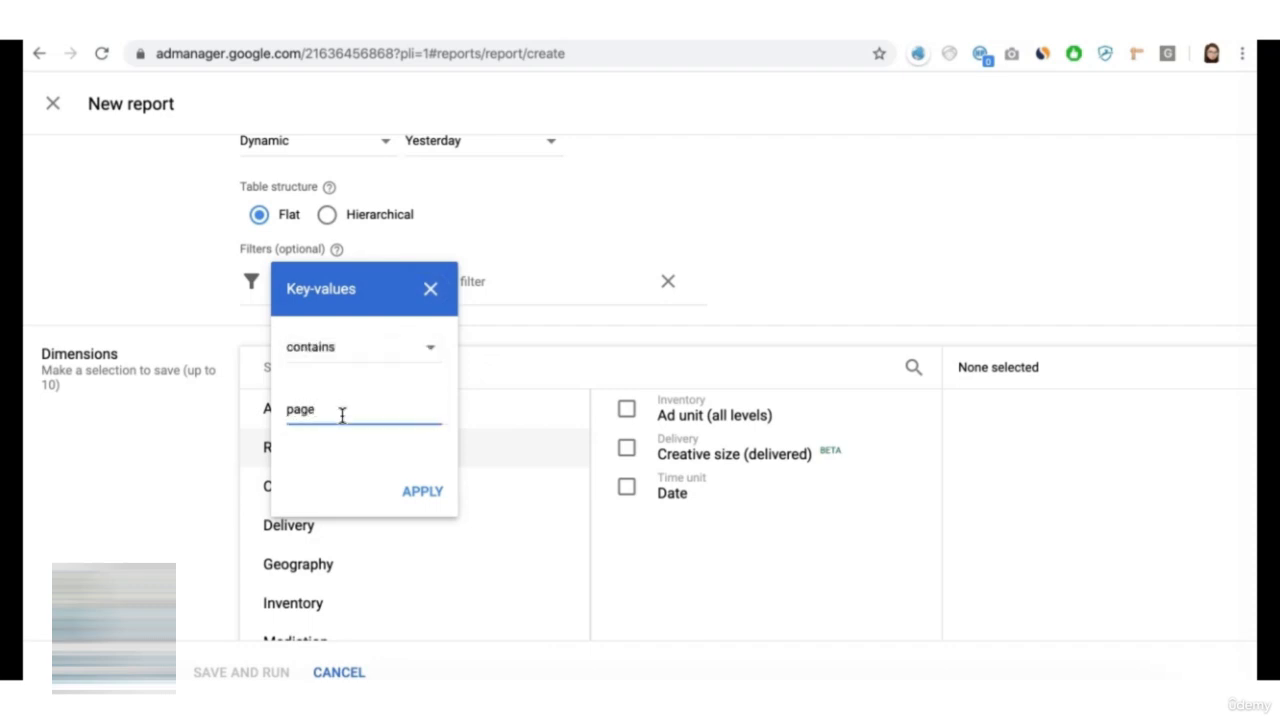
click(422, 491)
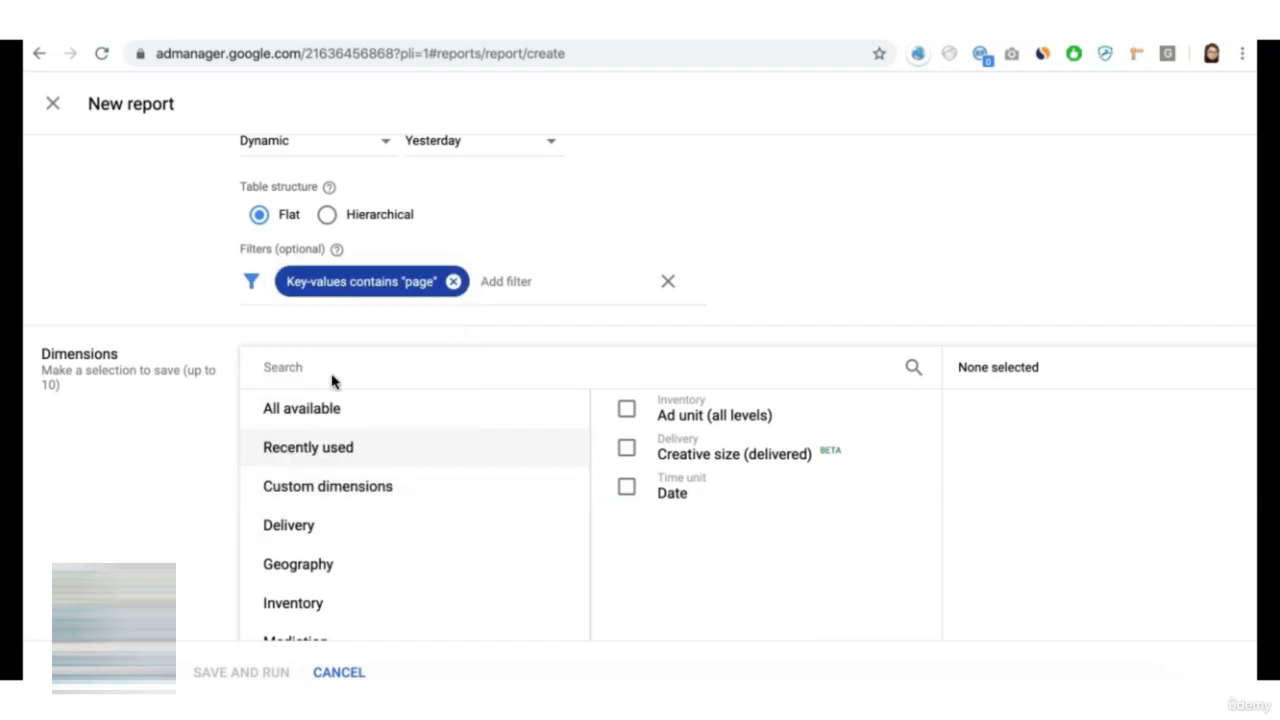
- Add Key-values as a dimension of the new report
click(332, 380)
text(key)
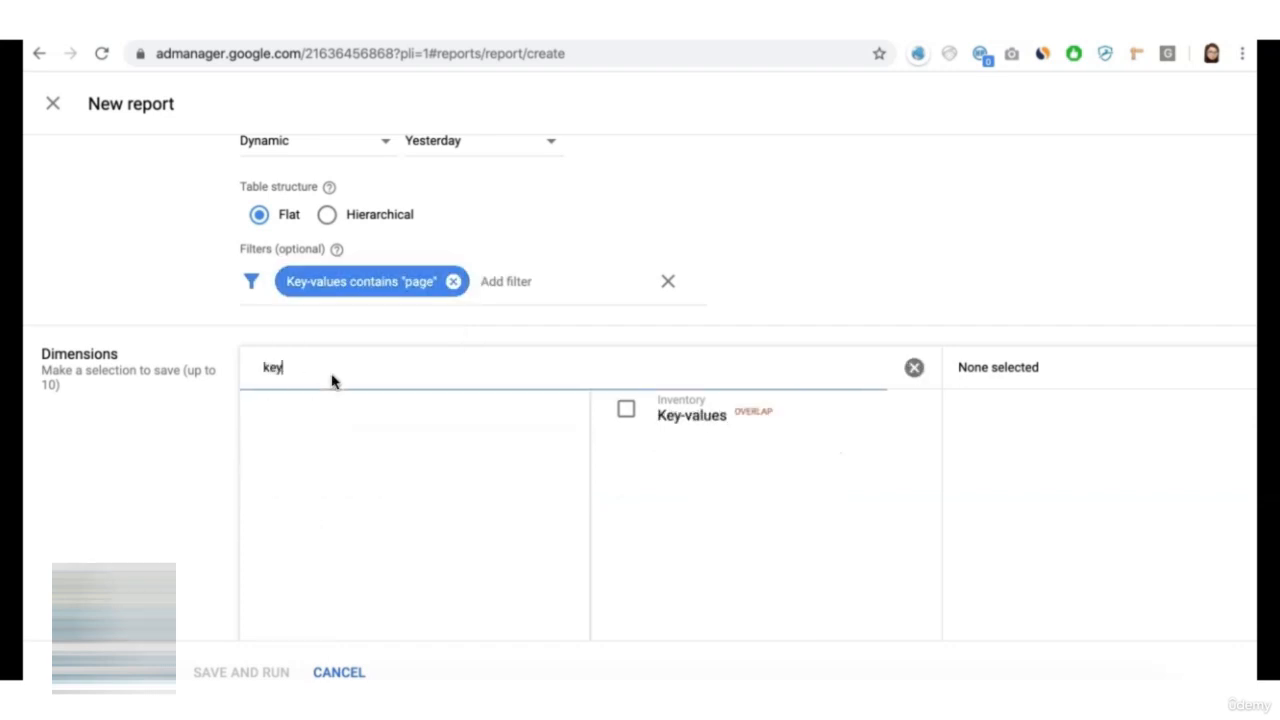
click(630, 414)
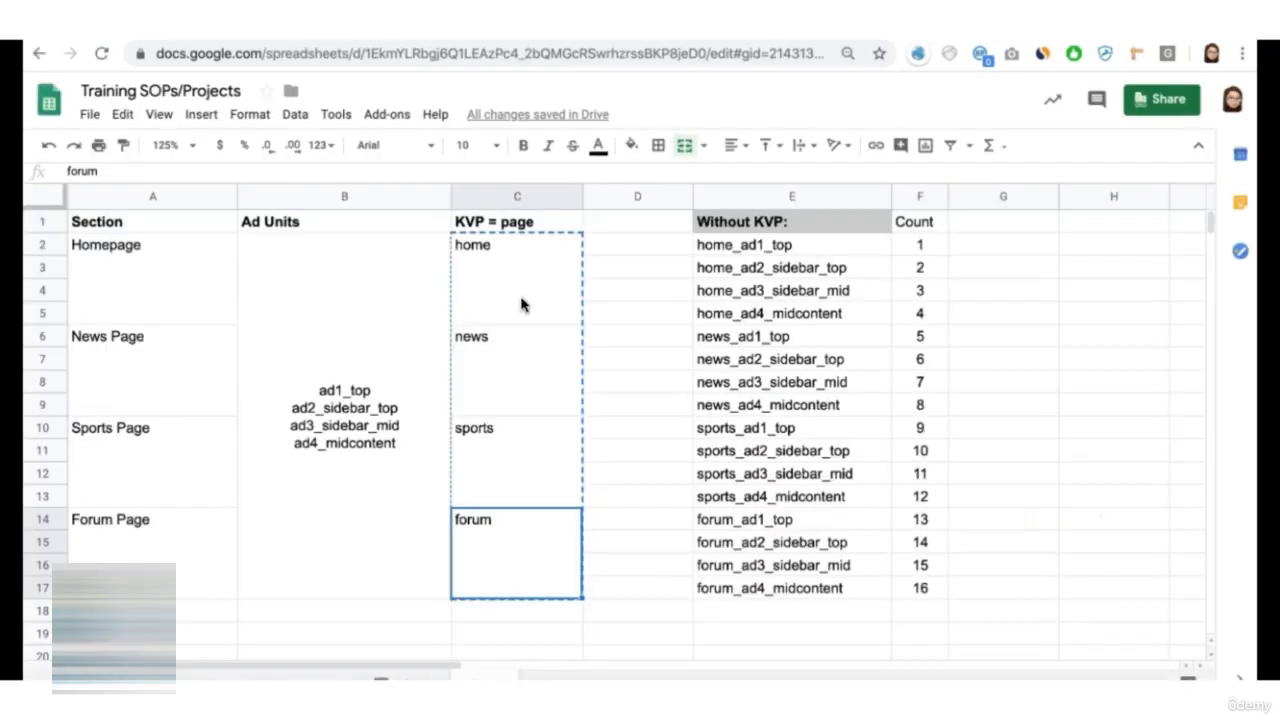
- Examine the home, news, sports and forum values in the planning sheet alongside the report's Key-values filter and dimension
click(520, 303)
click(523, 380)
click(508, 495)
click(505, 537)
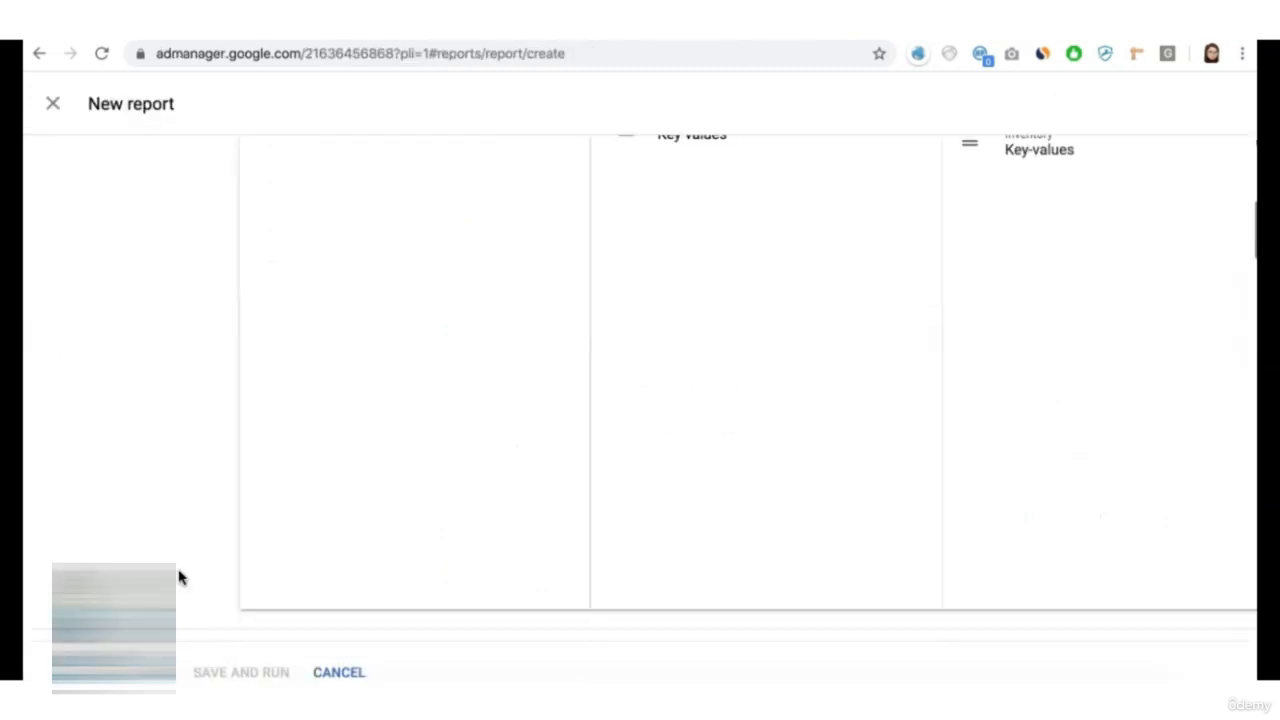
scroll(180, 577, down, 10)
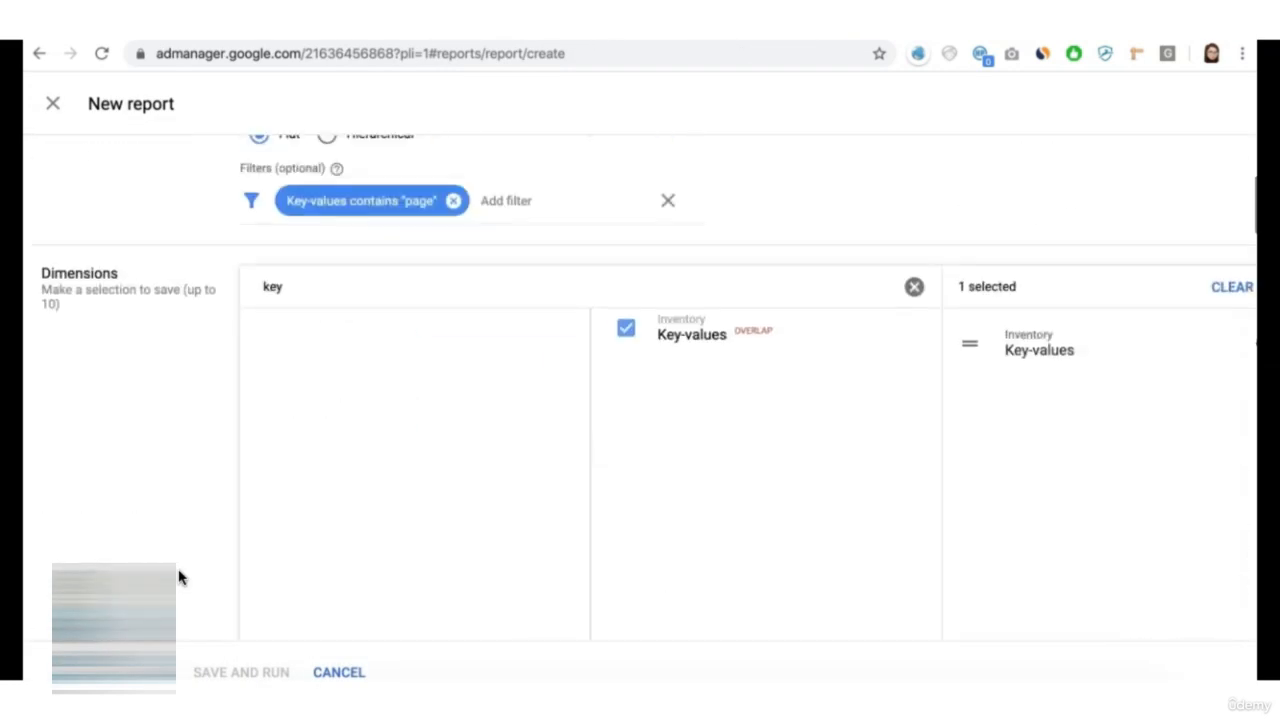
scroll(177, 577, up, 1)
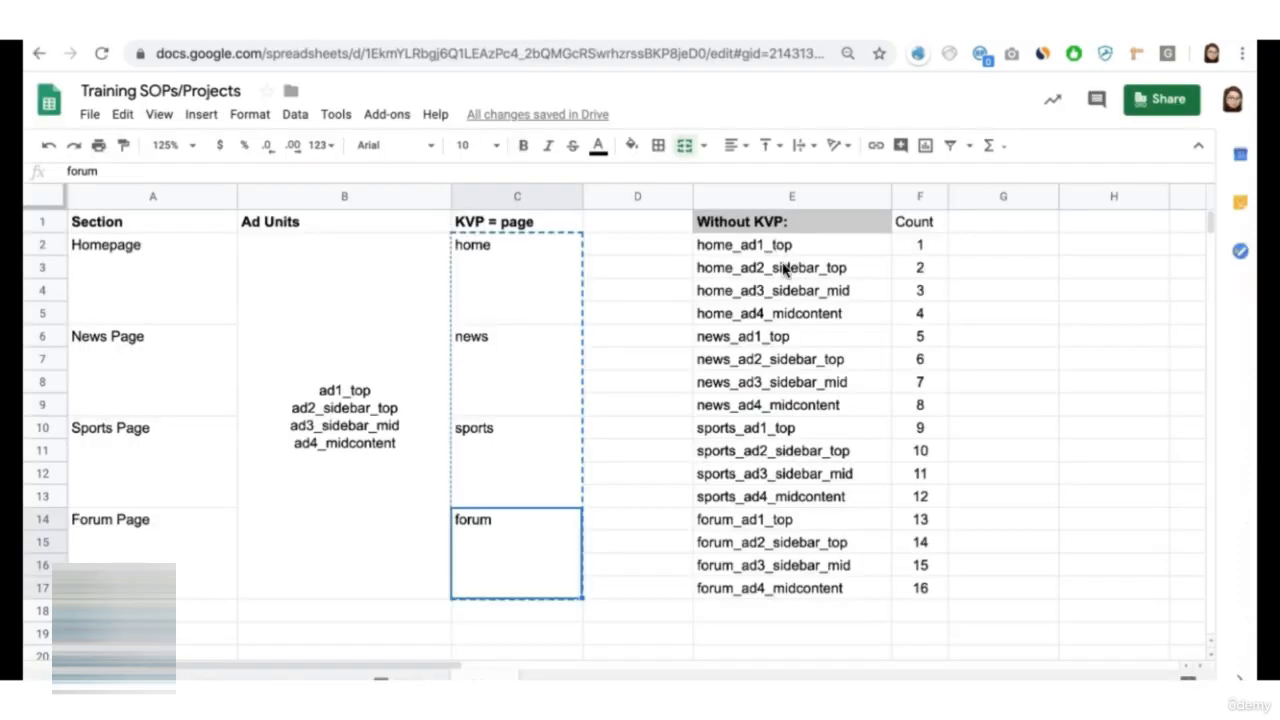
click(505, 360)
click(509, 453)
click(508, 527)
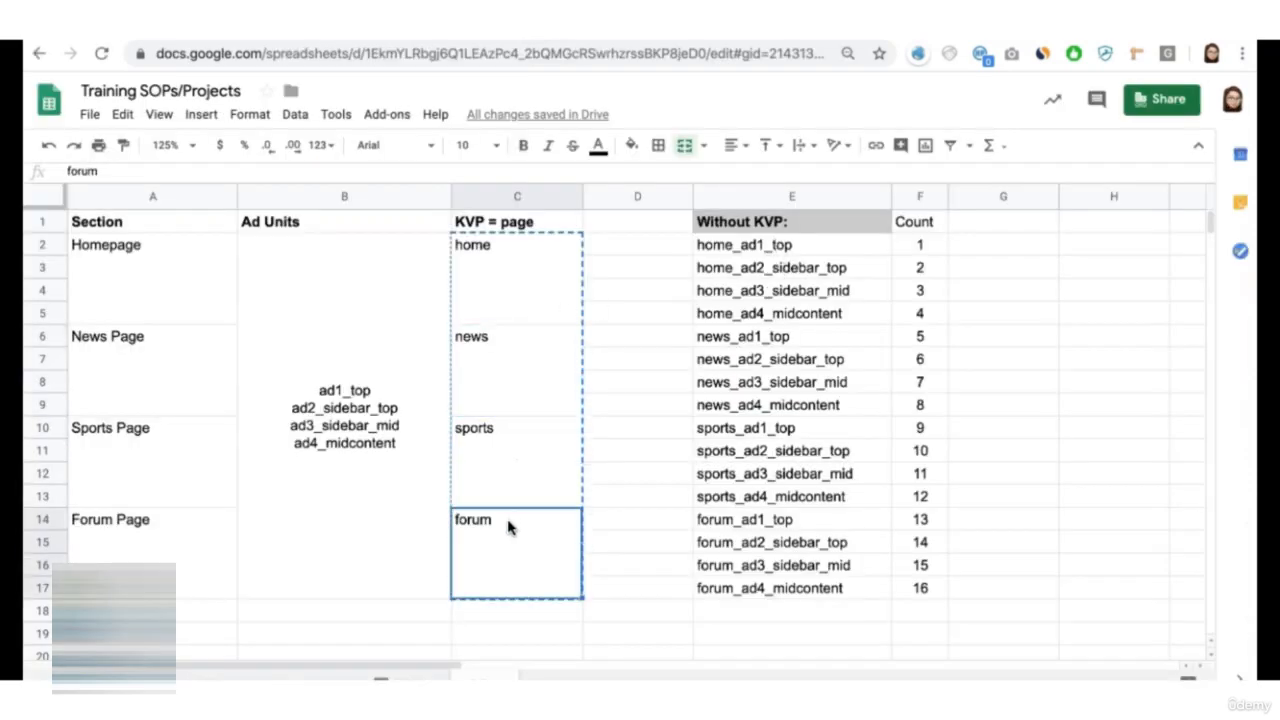